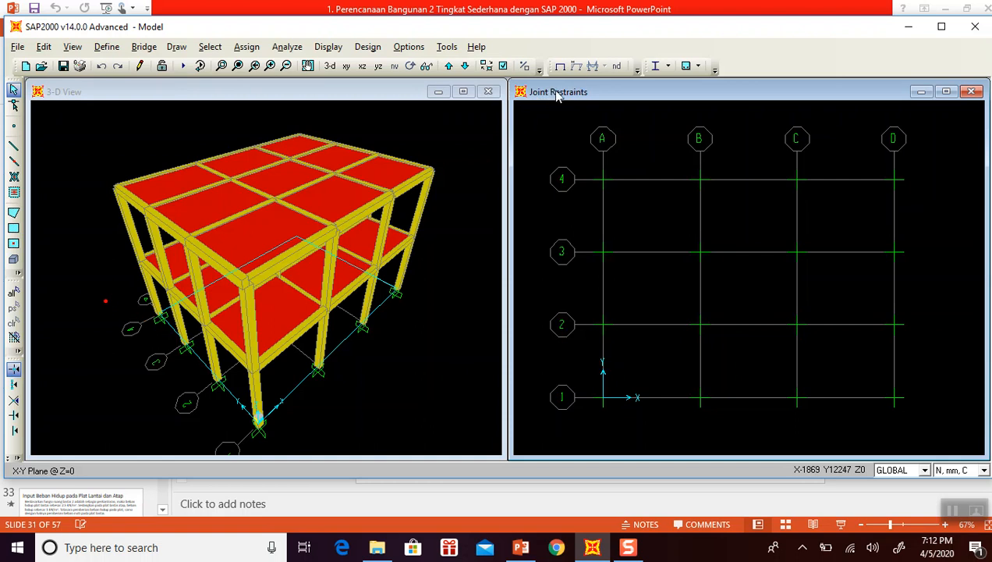
Switch the plan window to the X-Y plane at the second-floor level, Z=4000.
left_click(346, 66)
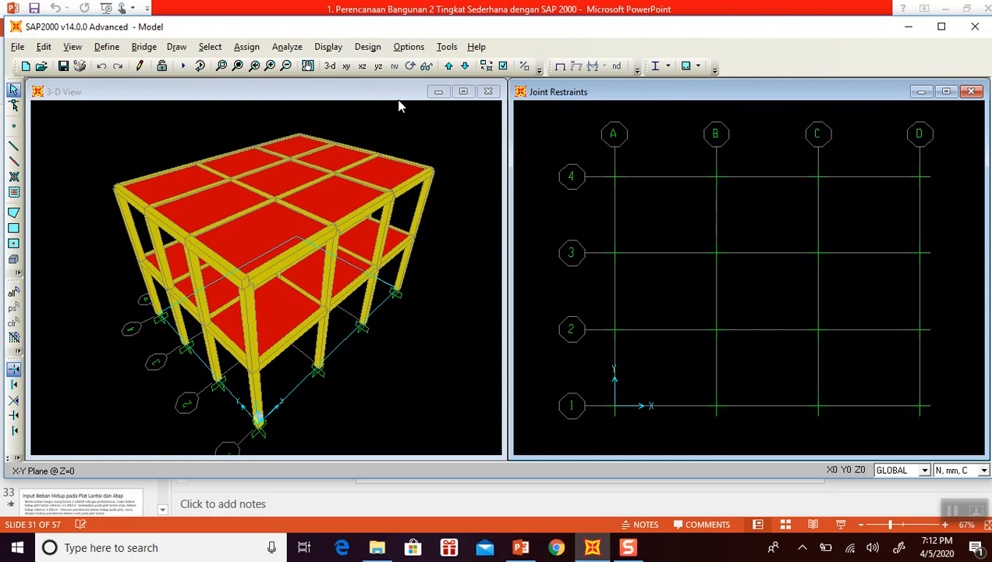
left_click(561, 68)
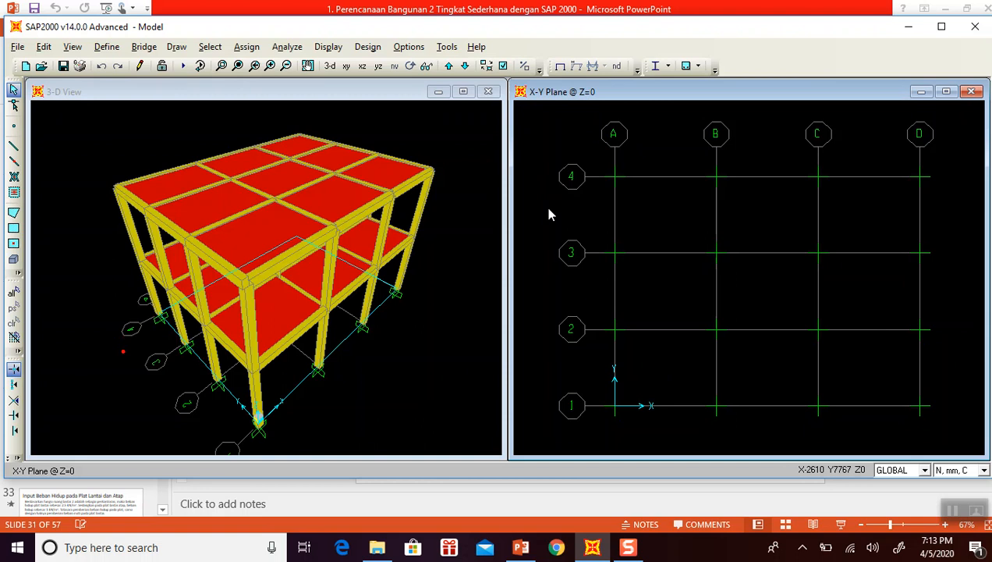
left_click(449, 67)
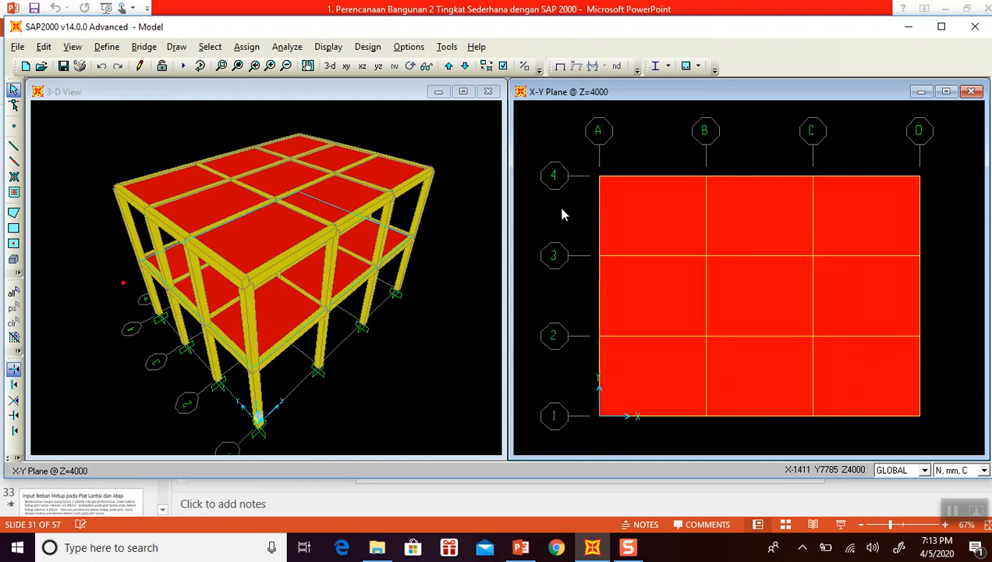
Select all nine floor slab areas in the Z=4000 plan.
left_click(643, 222)
left_click(864, 227)
left_click(864, 300)
left_click(745, 305)
left_click(674, 297)
left_click(669, 354)
left_click(669, 349)
left_click(754, 361)
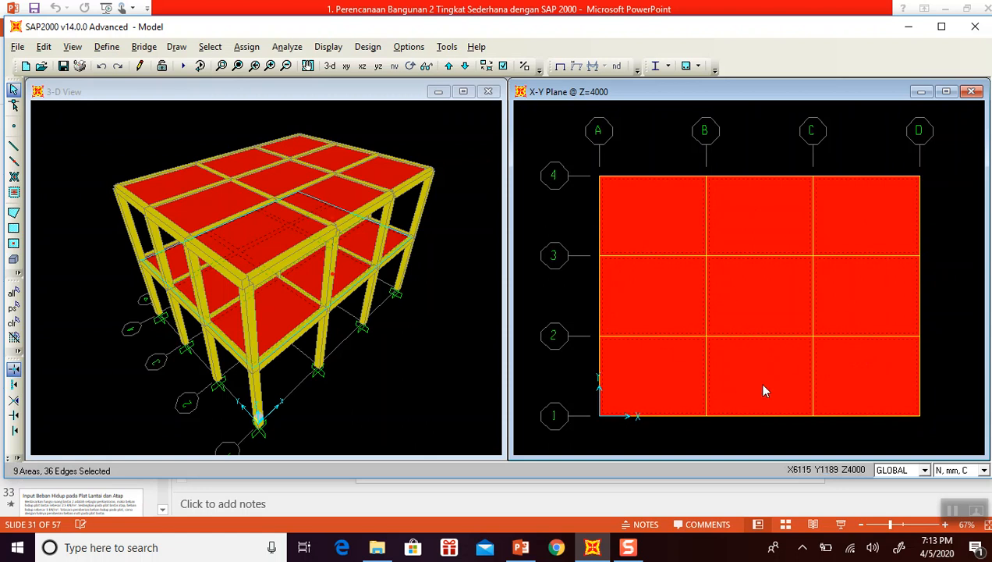
Open the uniform-to-frame shell load assignment for the selected floor slabs.
left_click(248, 48)
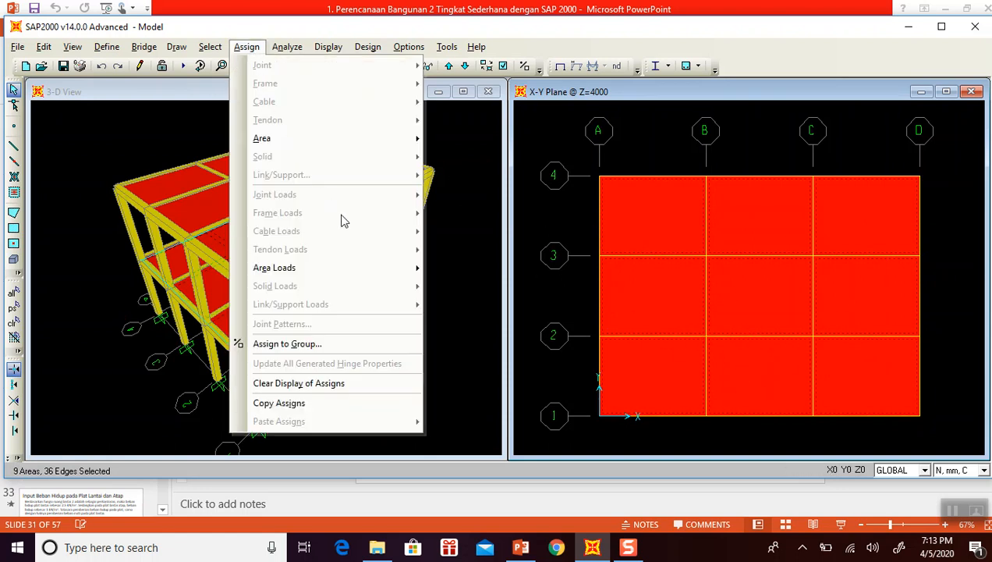
mouse_move(374, 271)
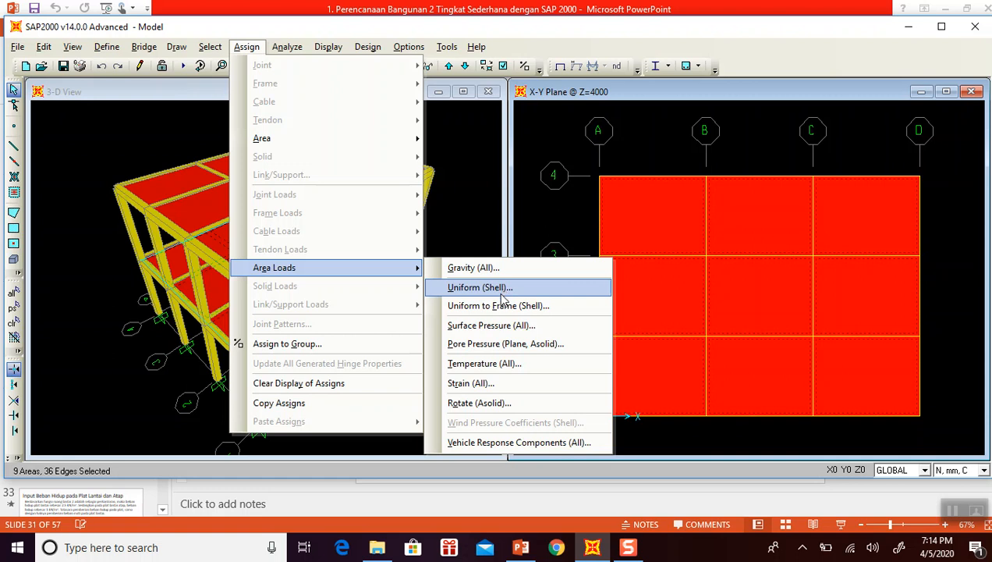
left_click(536, 311)
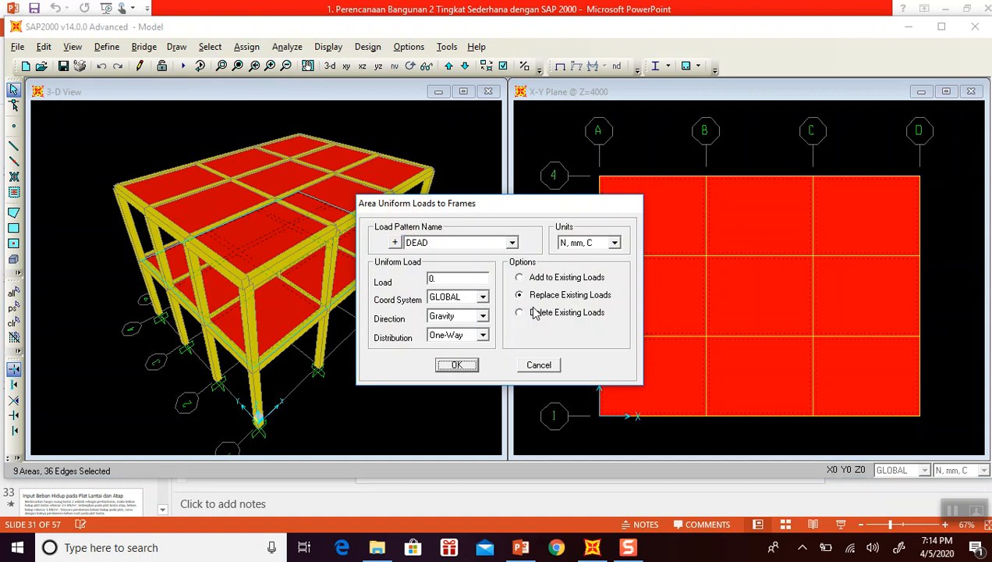
Look up the calculated floor and roof slab dead loads in the PowerPoint presentation, returning to the load assignment in SAP2000.
left_click(520, 547)
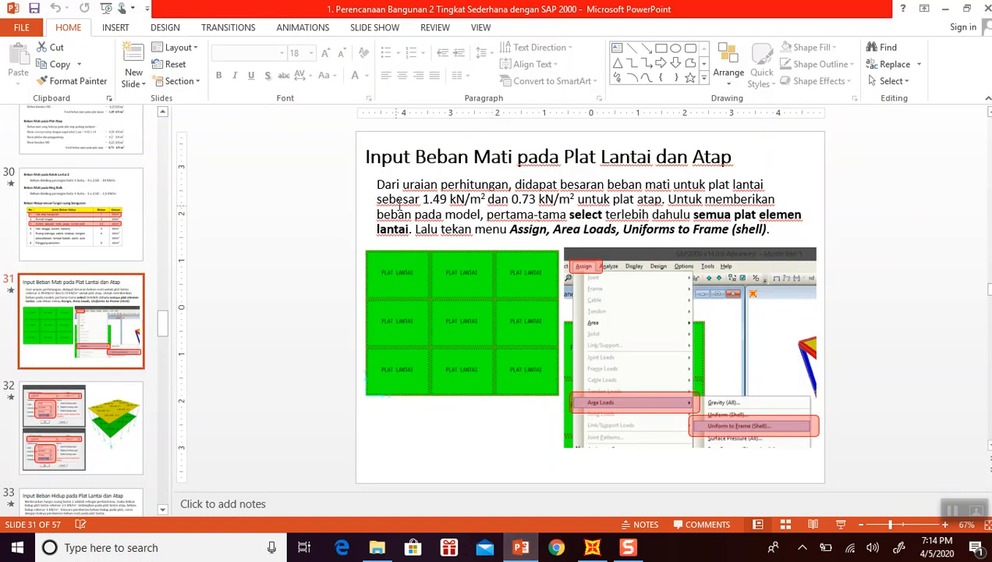
left_click(93, 139)
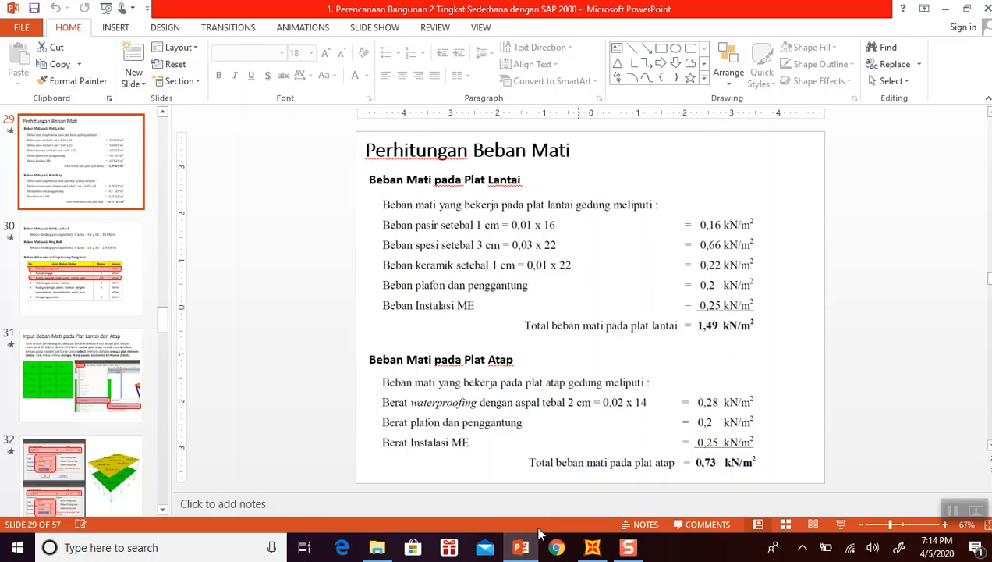
left_click(521, 547)
Set the load units to KN, m, C and enter a uniform load of 1.49 under the DEAD load pattern.
left_click(615, 243)
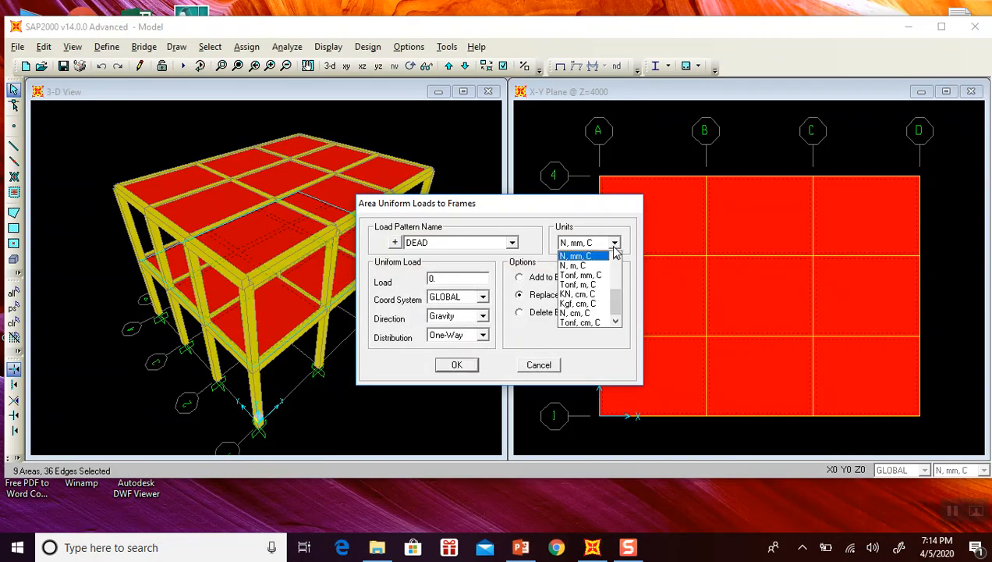
scroll(588, 298, "up", 2)
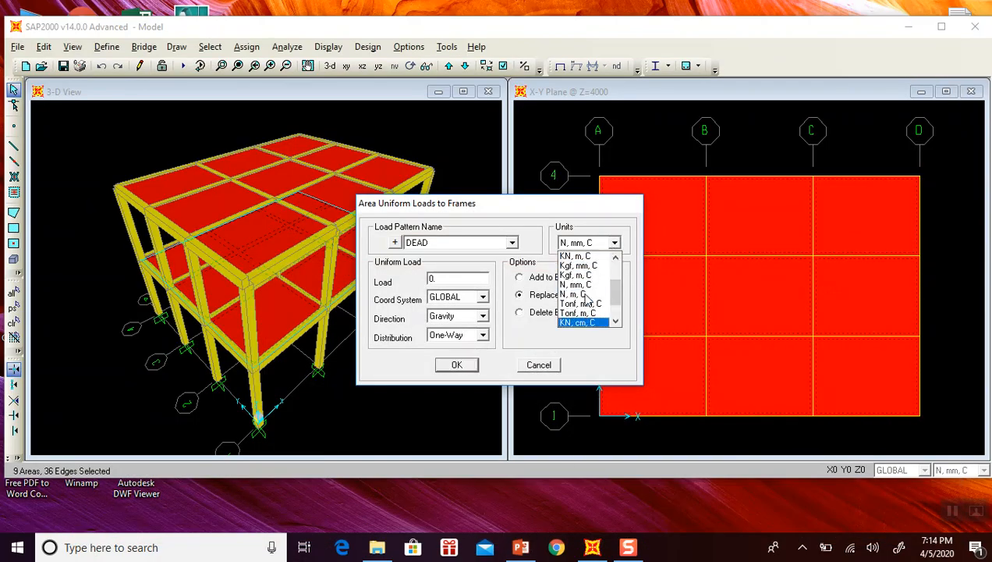
scroll(586, 296, "up", 1)
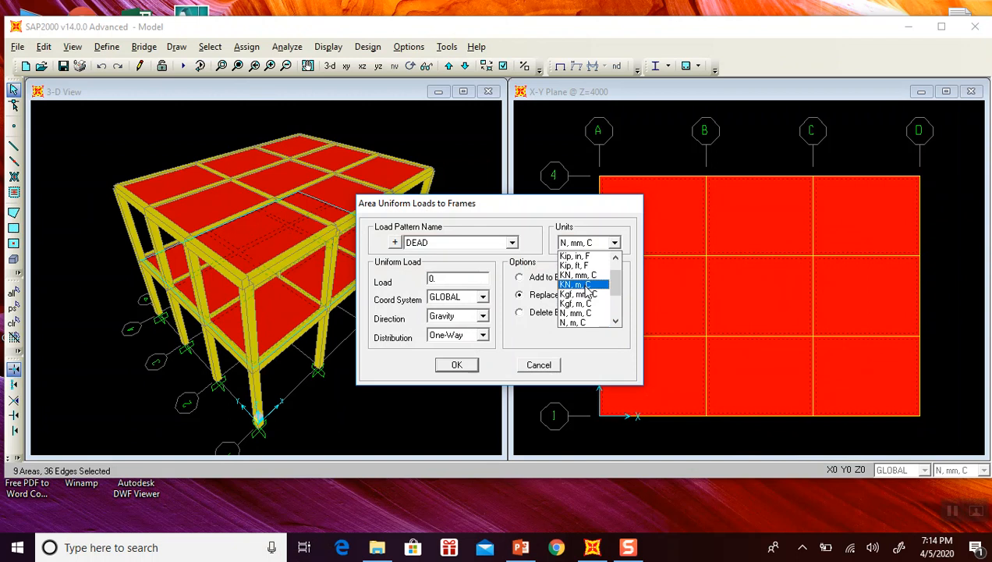
left_click(581, 285)
double_click(449, 280)
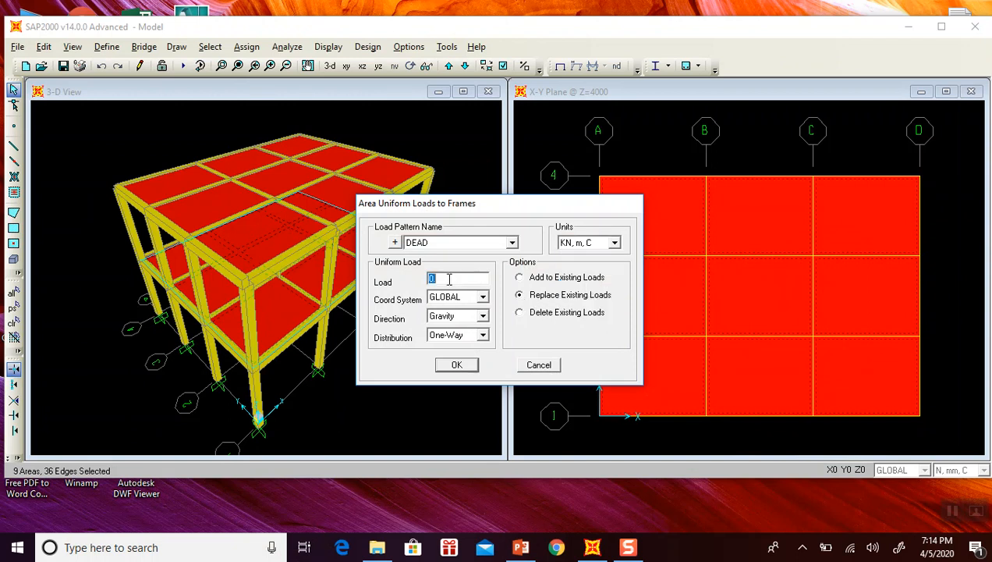
type("1.49")
left_click(512, 243)
left_click(426, 253)
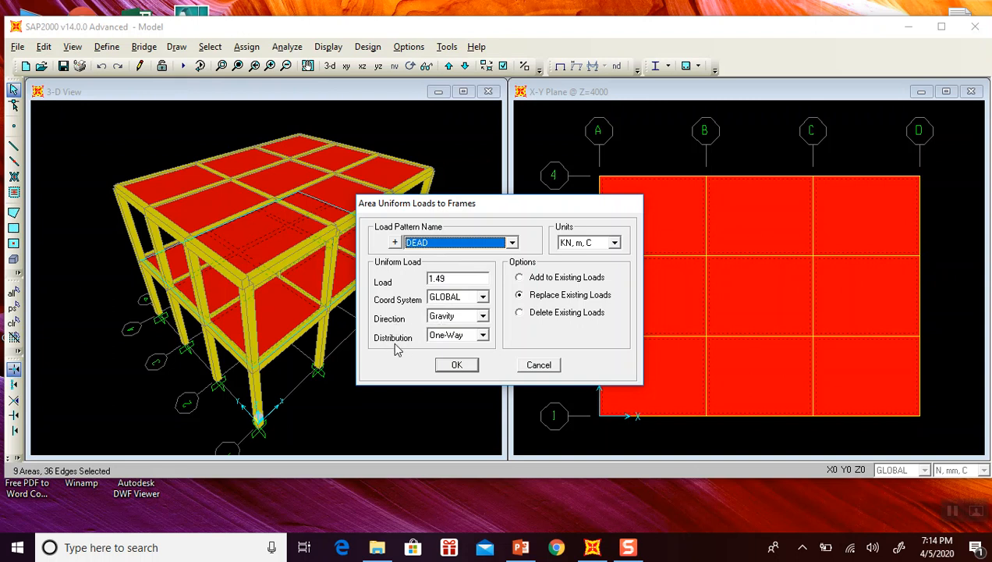
Set the slab load distribution to Two-Way and check the entered load value.
left_click(483, 336)
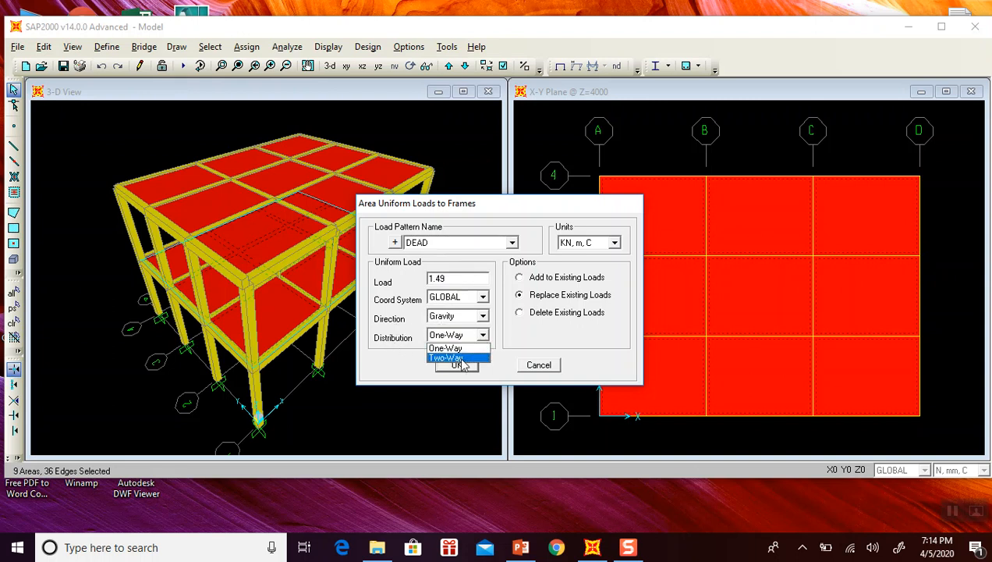
left_click(460, 356)
left_click_drag(514, 205, 442, 206)
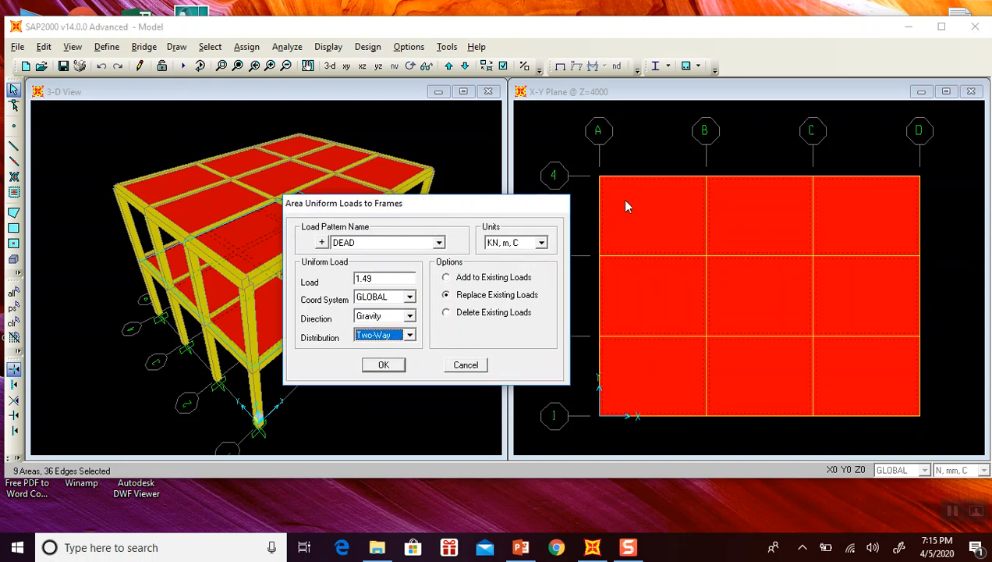
left_click_drag(486, 204, 518, 180)
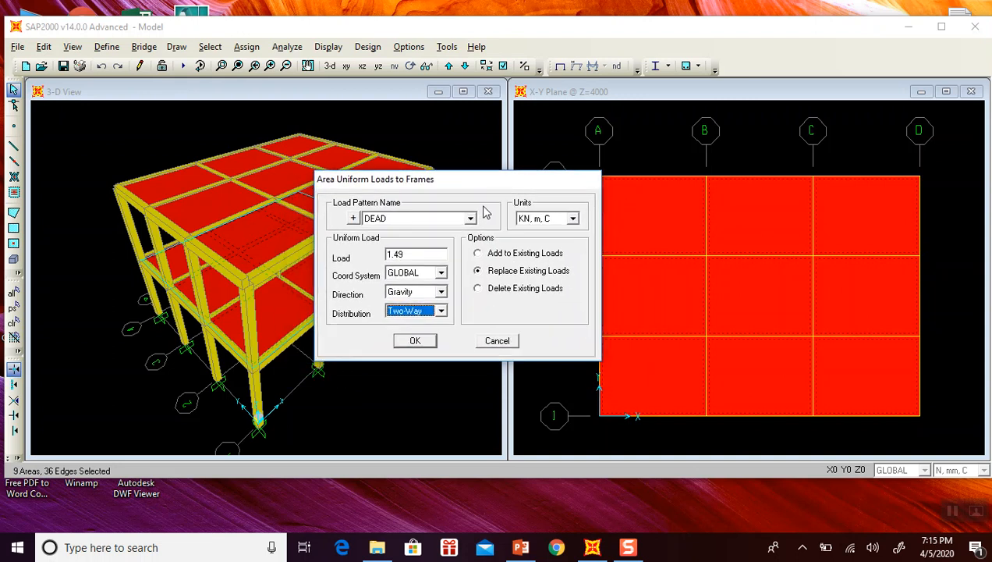
double_click(411, 258)
left_click(410, 257)
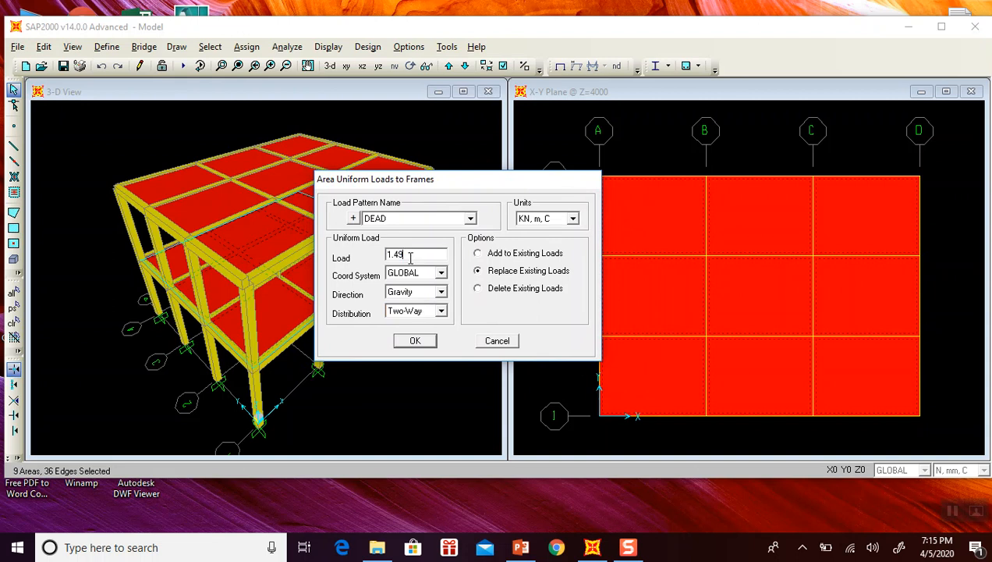
left_click(441, 292)
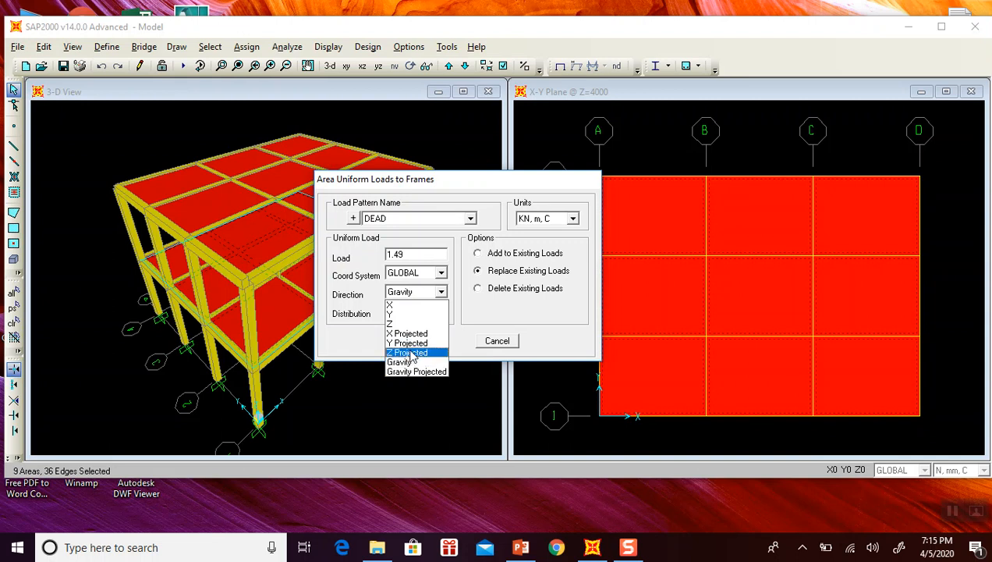
left_click(402, 324)
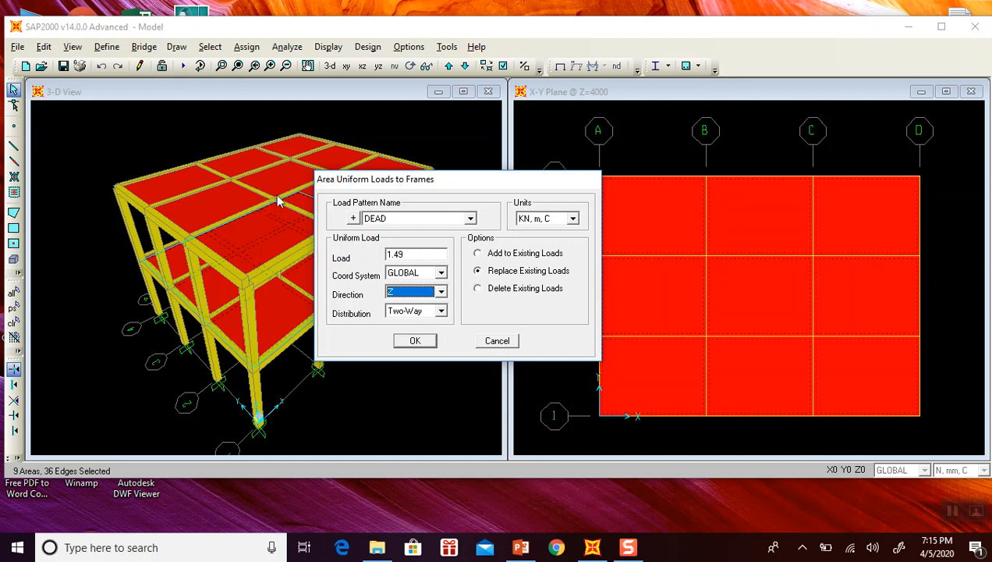
left_click(389, 257)
left_click(389, 258)
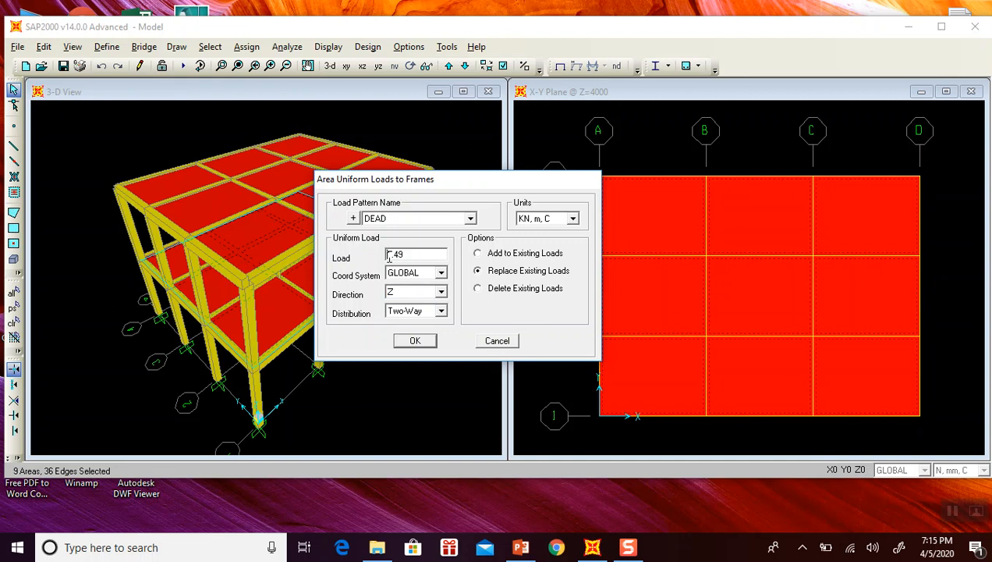
type("-")
key("BackSpace")
left_click(441, 291)
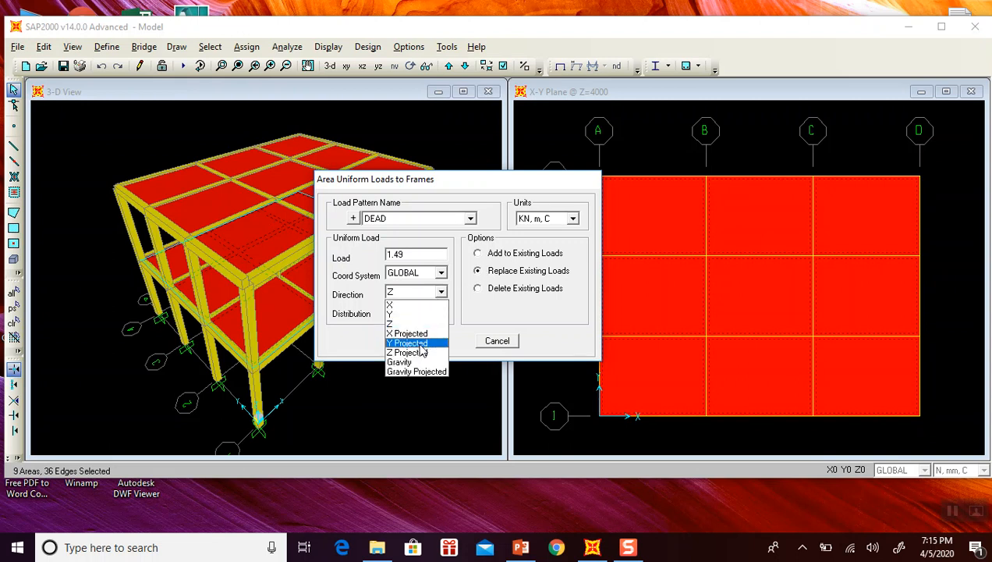
left_click(412, 362)
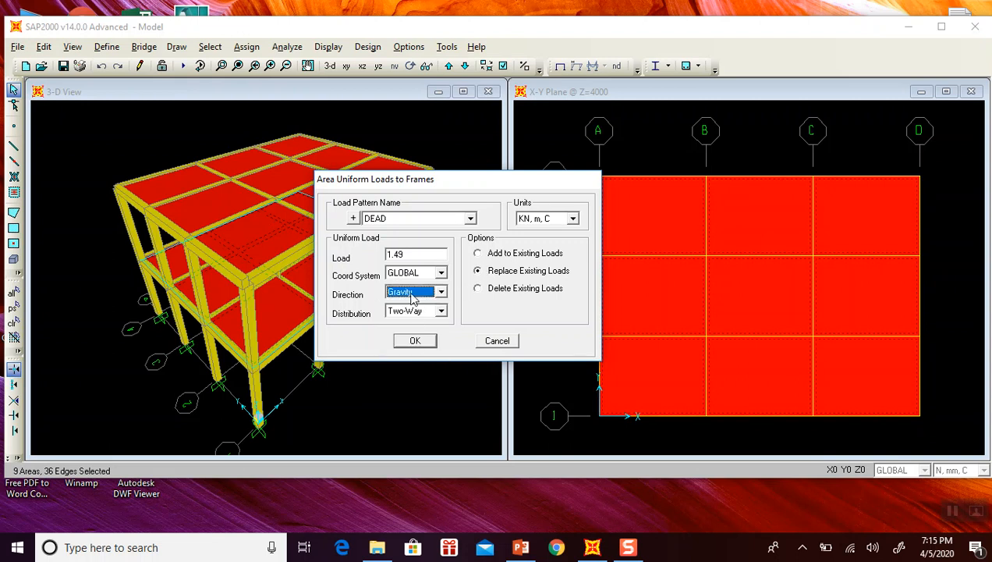
Choose Add to Existing Loads and apply the uniform dead load to the selected floor slabs.
double_click(408, 257)
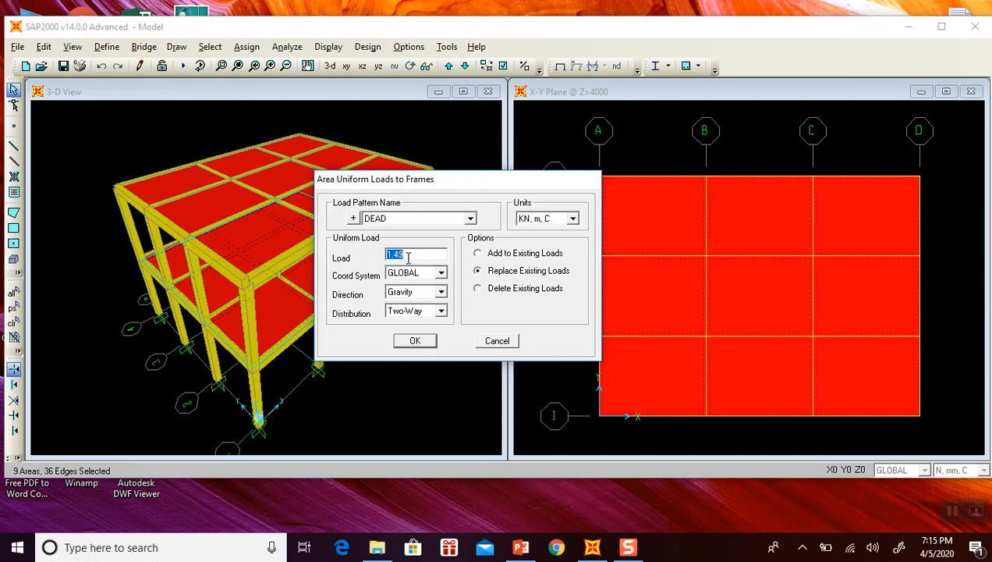
left_click(407, 257)
left_click(498, 254)
left_click(497, 273)
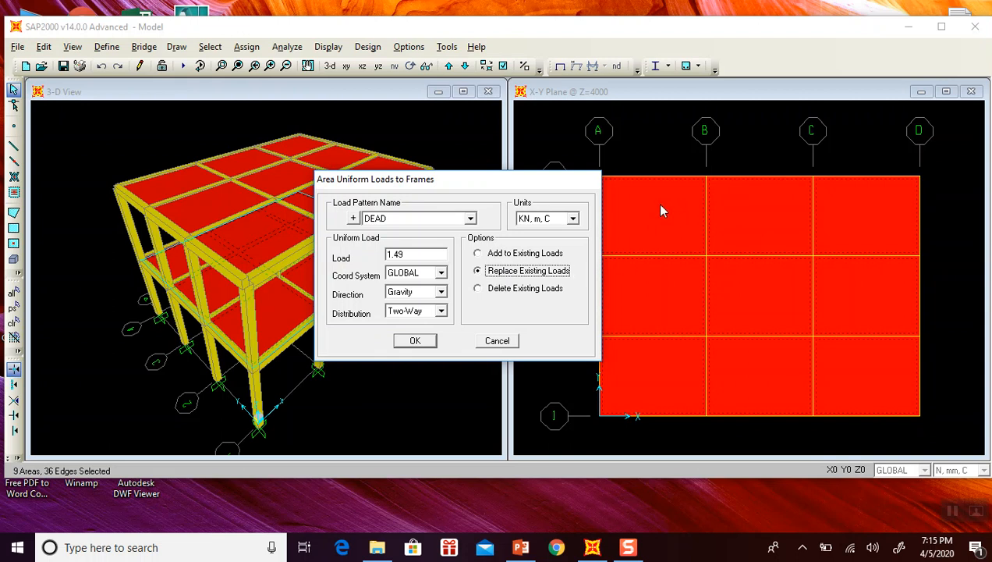
left_click(514, 255)
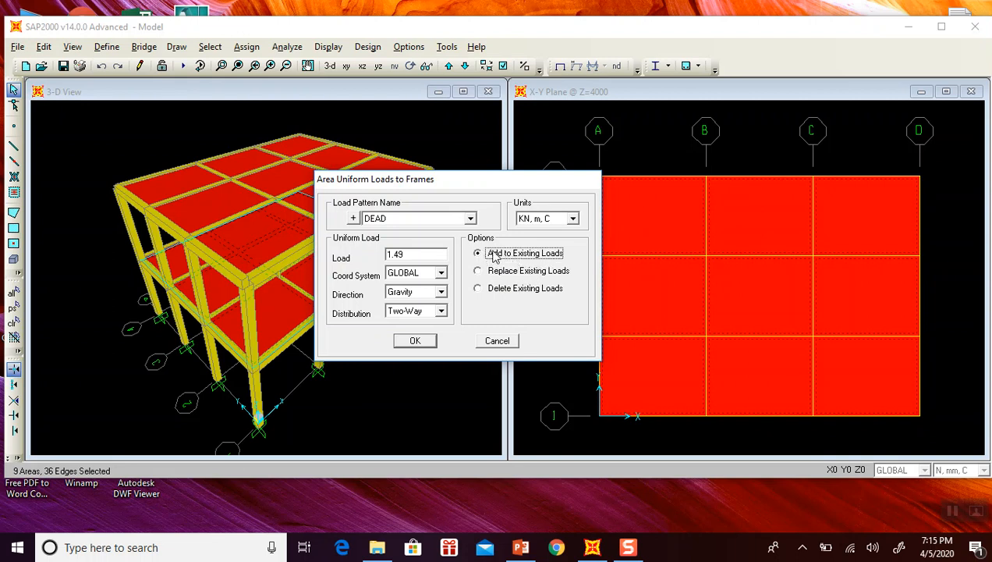
left_click(415, 342)
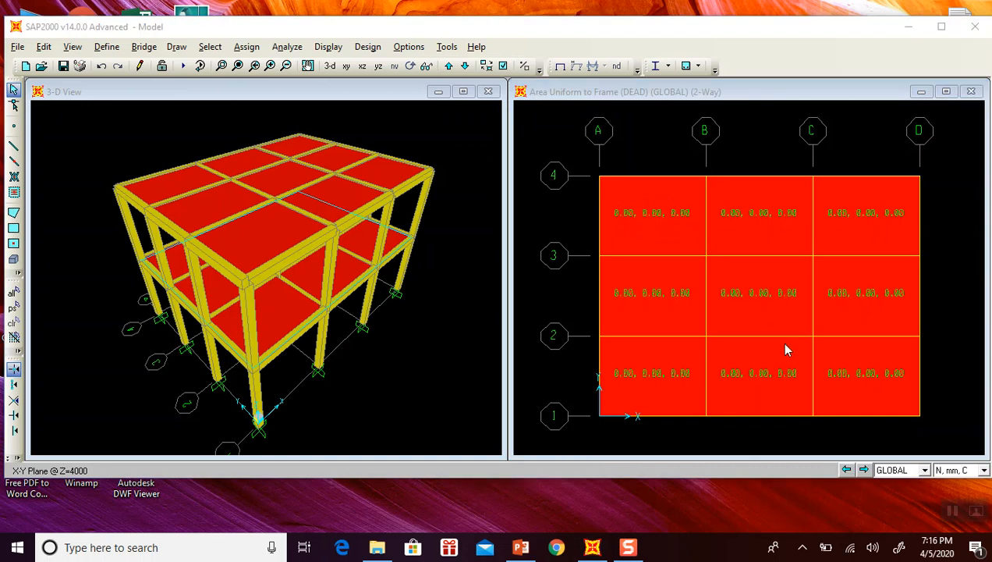
Change the model's display units to KN, m, C.
left_click(982, 470)
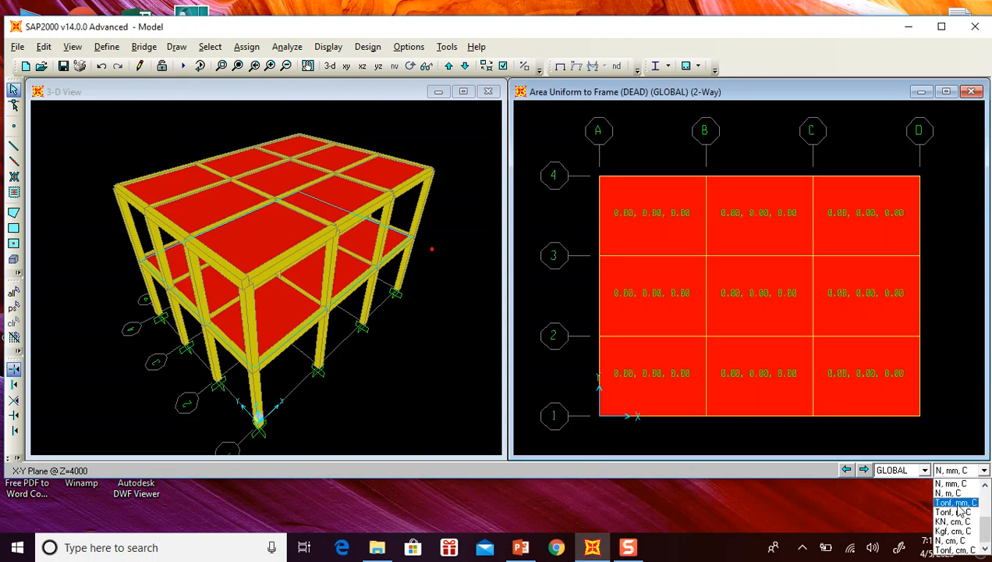
scroll(959, 511, "up", 2)
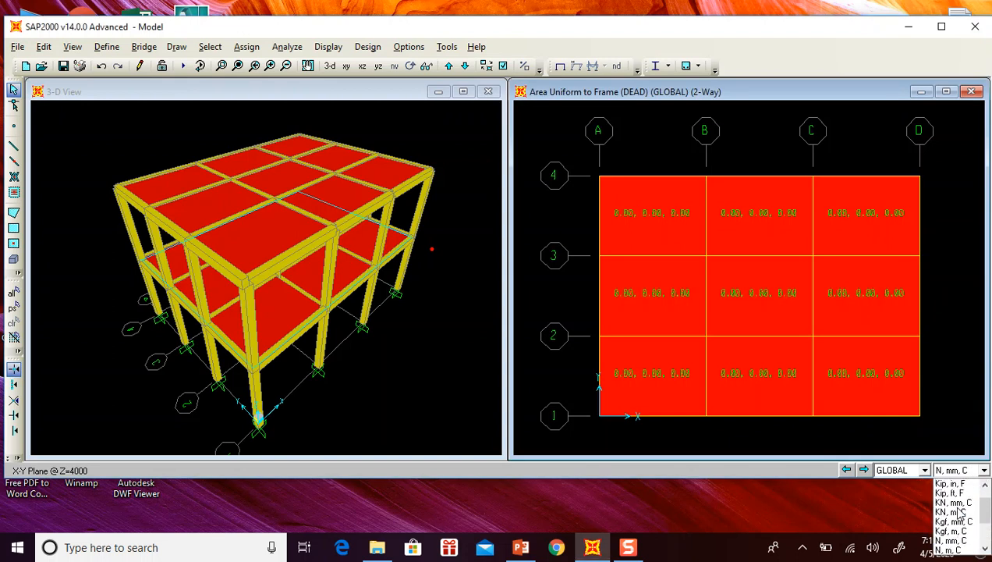
left_click(958, 513)
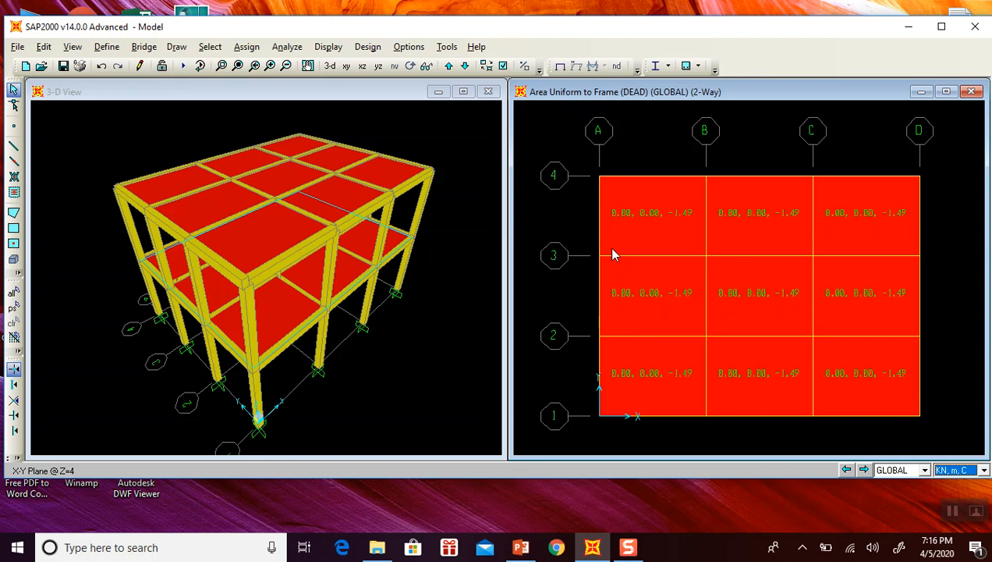
left_click(556, 220)
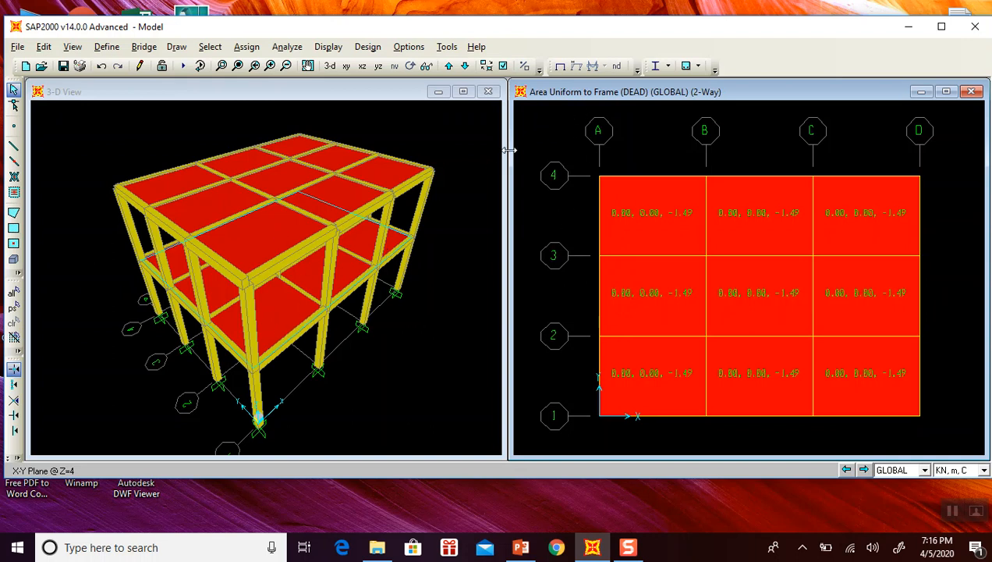
Move the plan up to the roof level at Z=8 and select all nine roof slab areas.
left_click(448, 66)
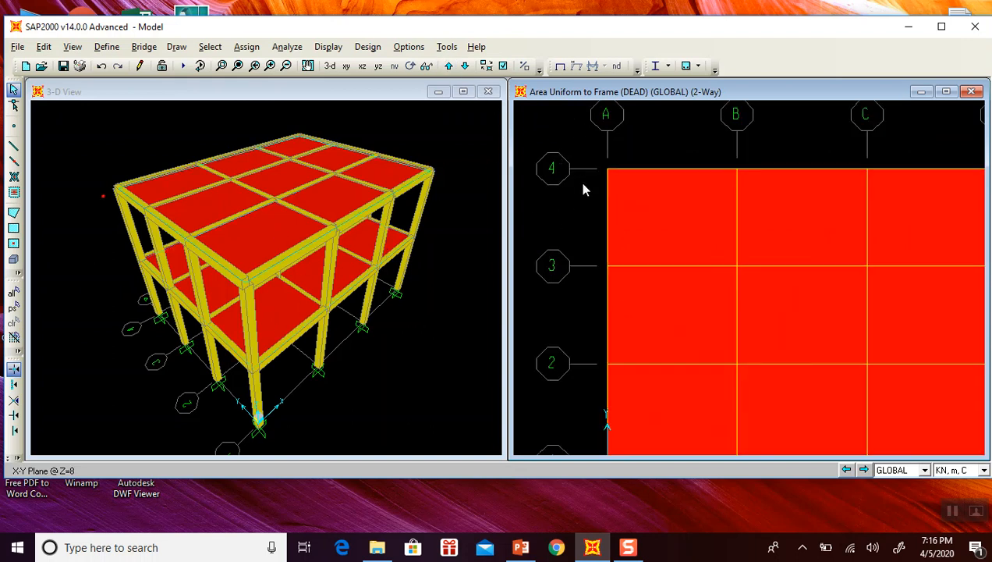
left_click(660, 229)
left_click(874, 325)
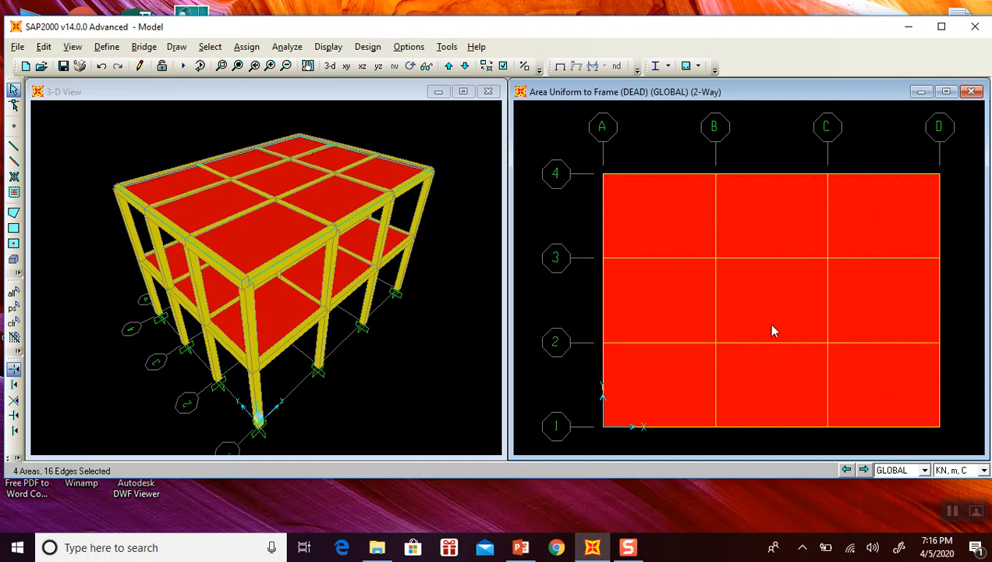
left_click(669, 323)
left_click(762, 384)
left_click(13, 431)
Check the roof dead load on the PowerPoint slide and add a two-way uniform-to-frame DEAD load of 0.73 kN/m² to the selected roof slabs.
left_click(246, 46)
mouse_move(348, 269)
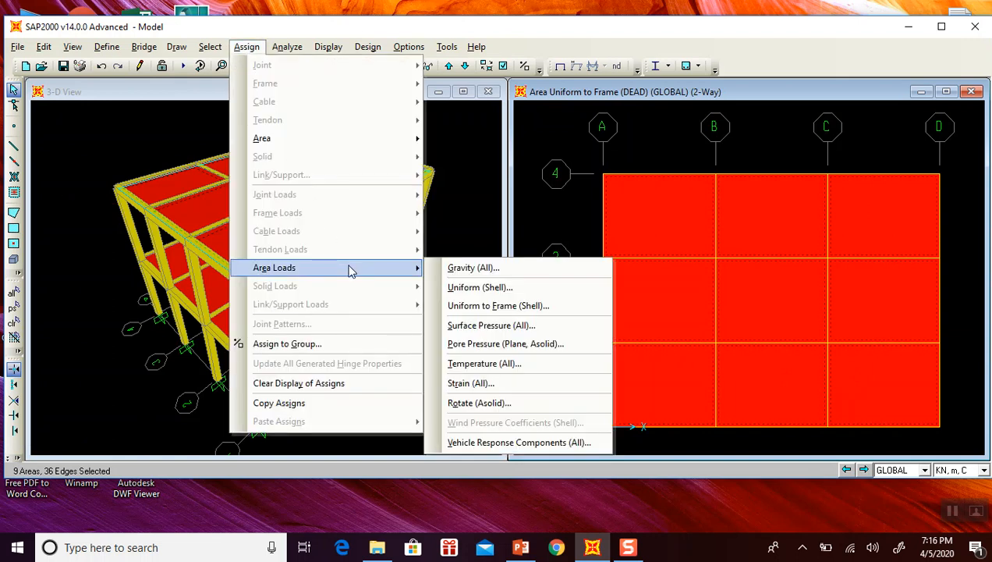
left_click(568, 312)
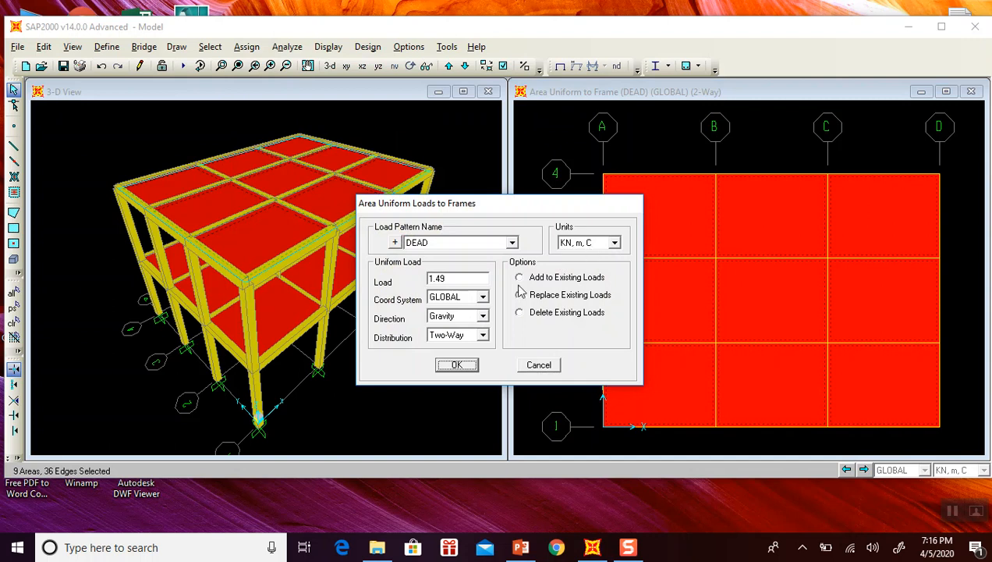
left_click(520, 547)
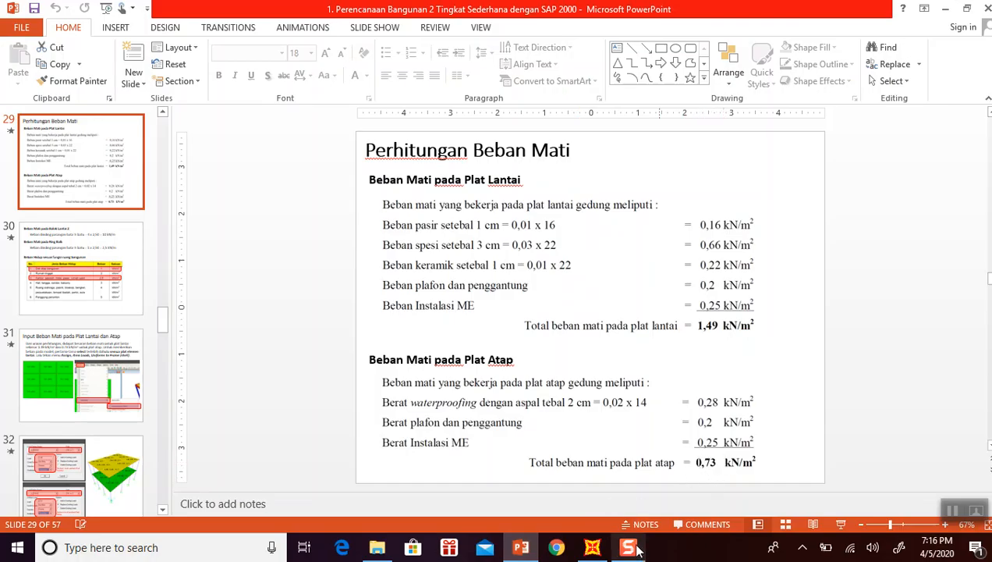
left_click(592, 546)
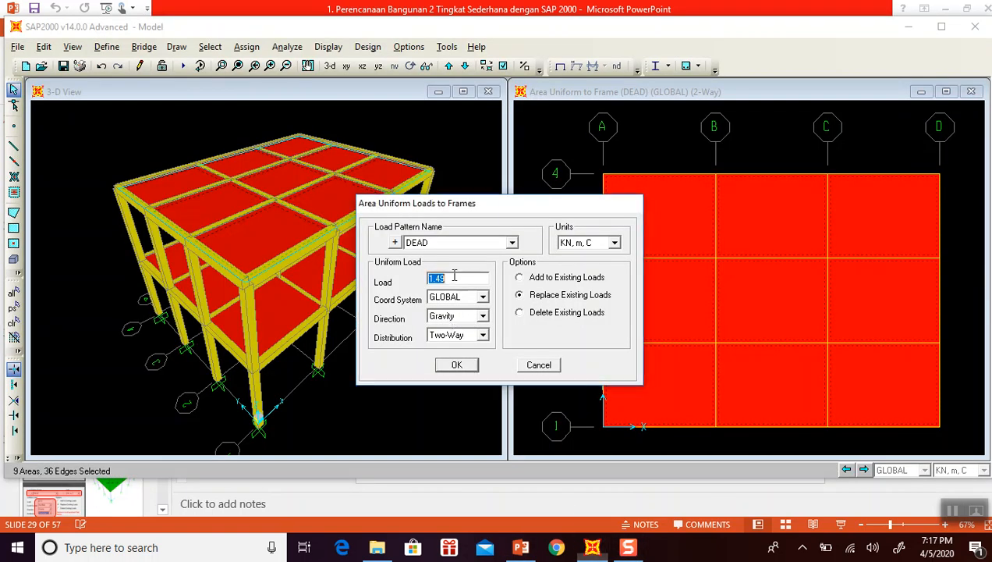
type("0.73")
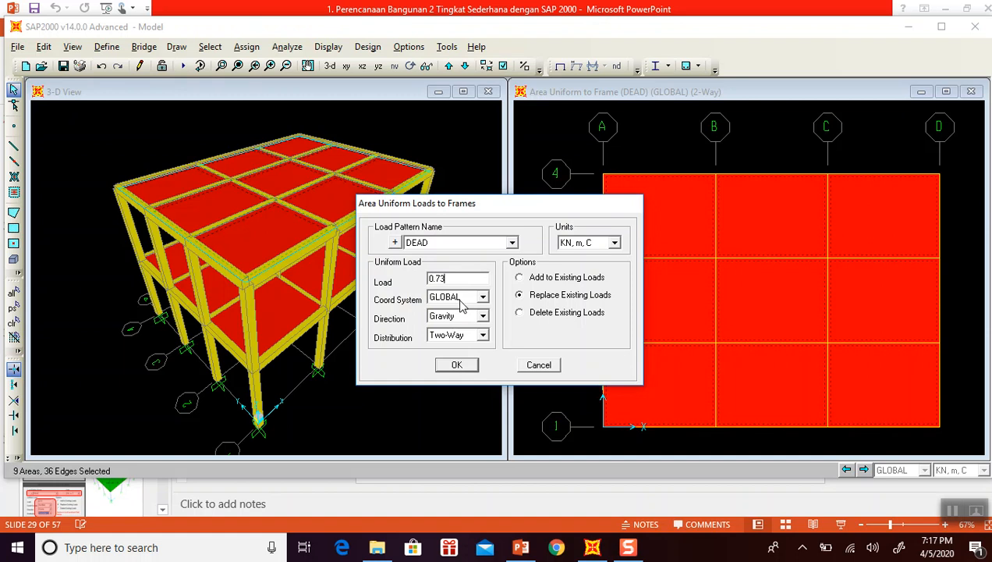
left_click(539, 281)
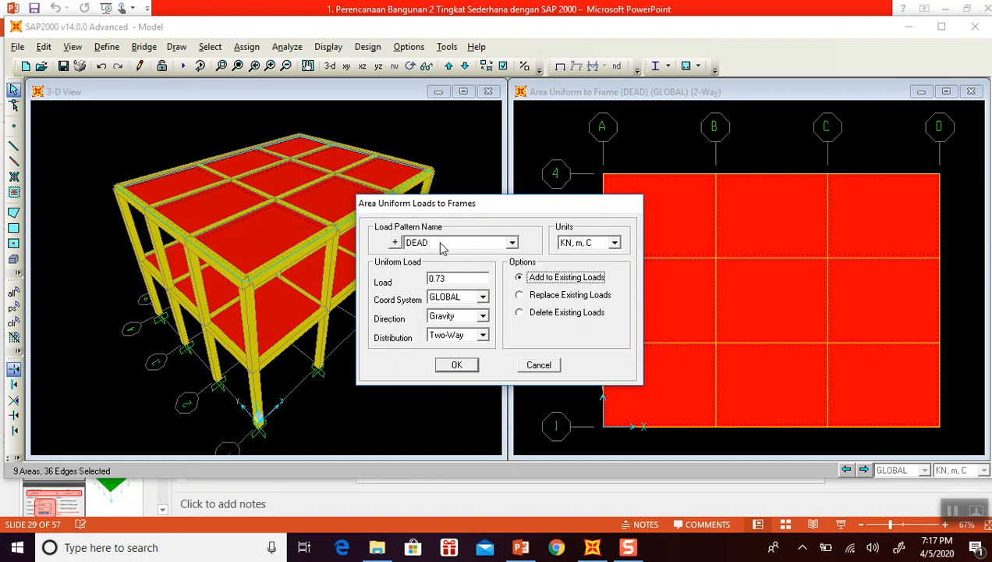
left_click(458, 364)
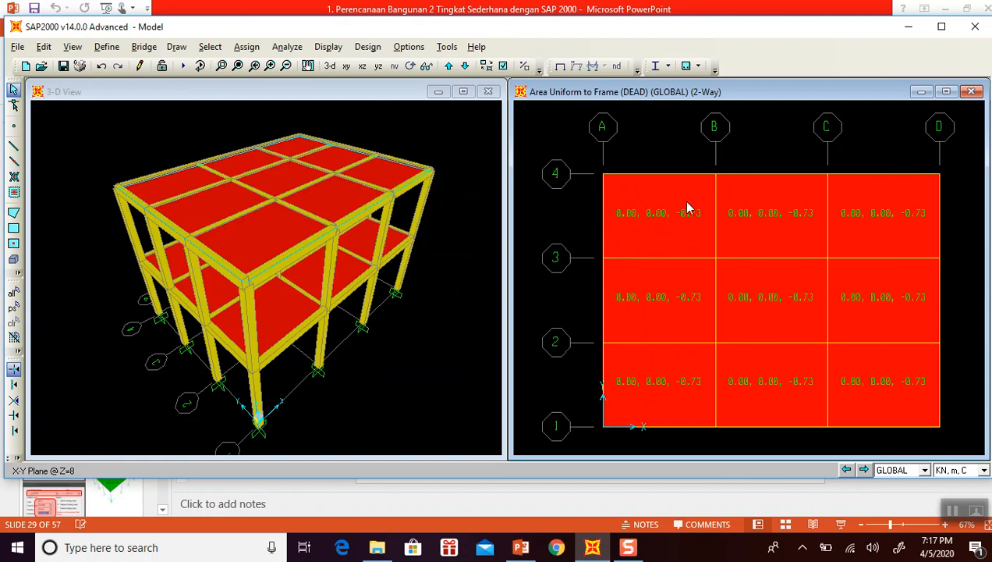
Return the plan to the Z=4 level and check the dead loads assigned to the floor slabs.
left_click(465, 65)
scroll(699, 243, "down", 3)
middle_click_drag(692, 244, 663, 235)
scroll(670, 254, "up", 1)
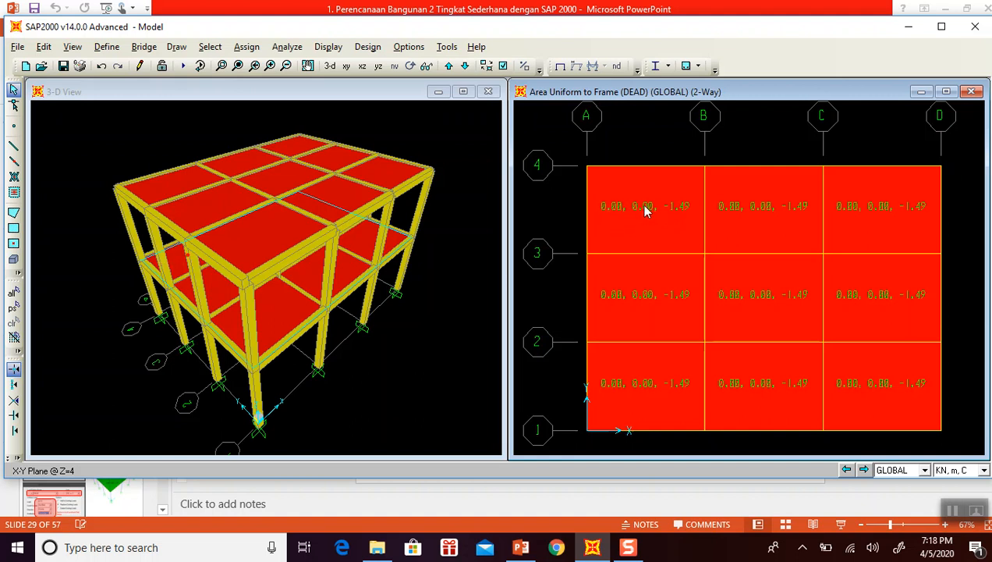
scroll(648, 270, "down", 1)
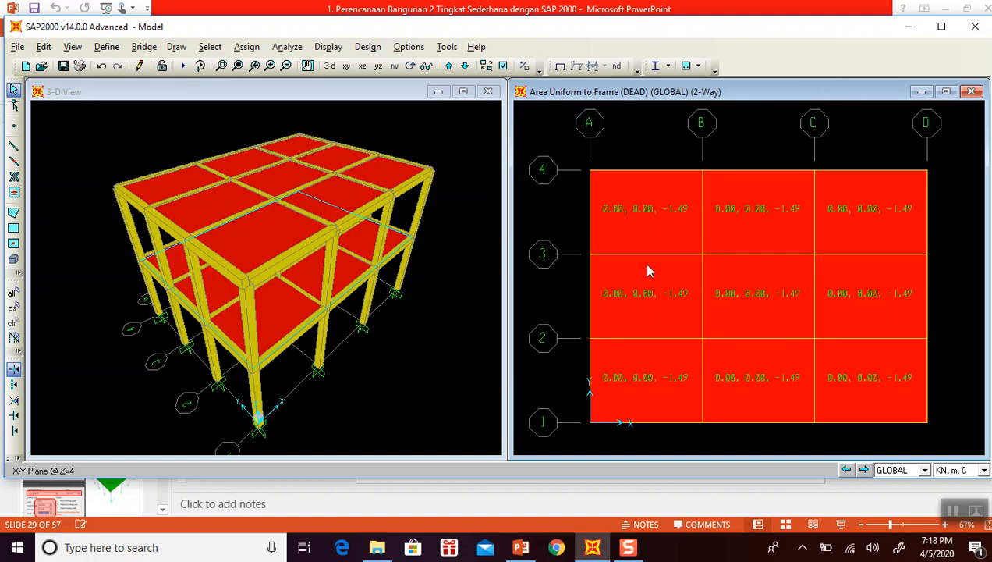
Switch to PowerPoint, read the wall dead loads for the second-floor beams and ring beams on slide 30, and return to SAP2000.
left_click(520, 546)
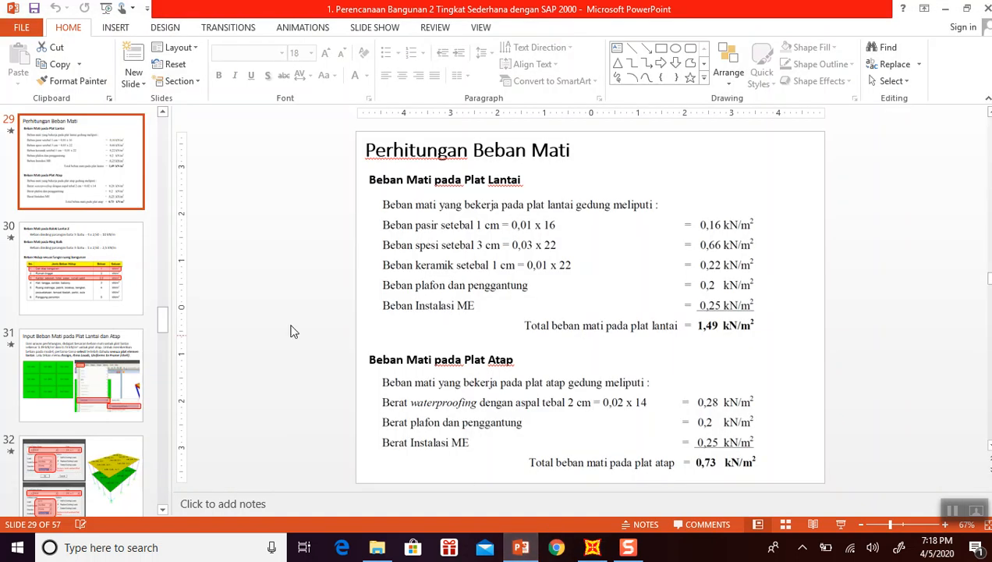
scroll(286, 326, "down", 1)
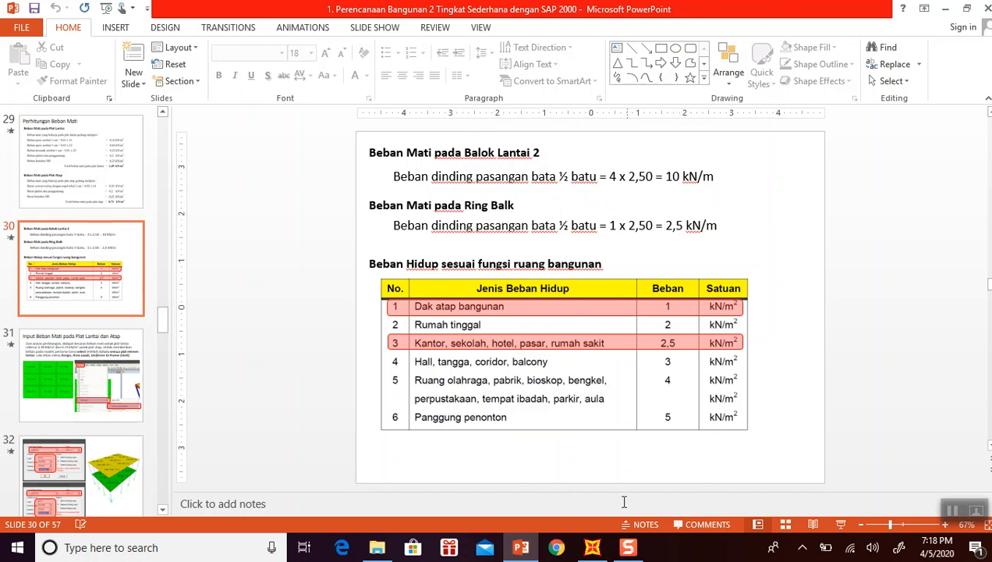
left_click(592, 546)
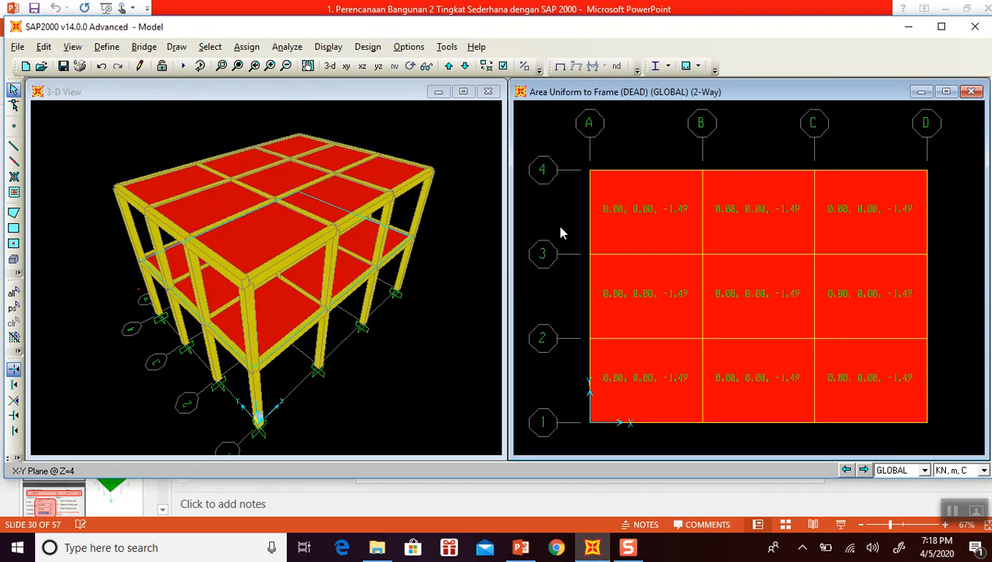
Clear the load display from the Z=4 plan and select all floor beams on that level.
left_click(561, 68)
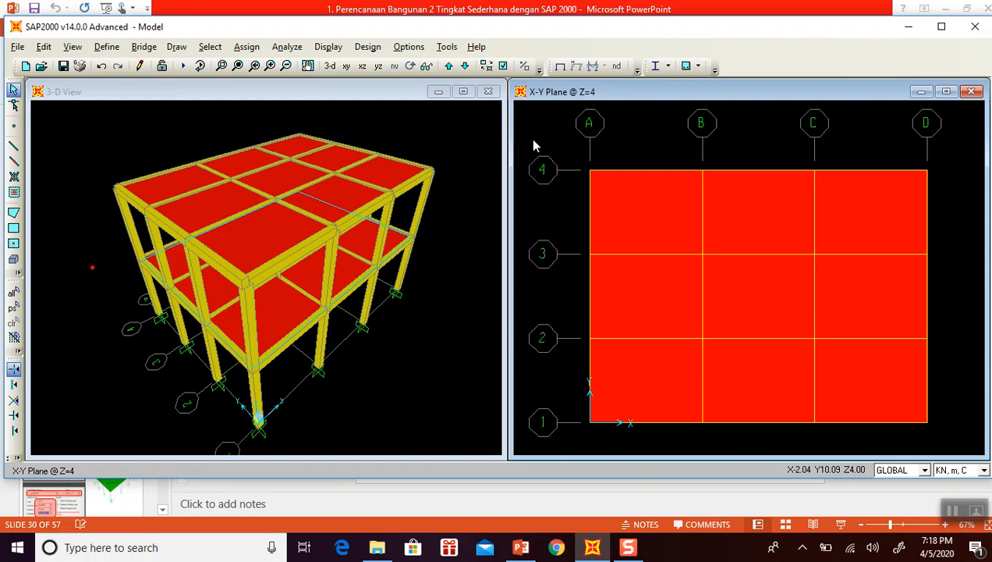
left_click_drag(550, 140, 945, 195)
left_click_drag(899, 126, 951, 441)
left_click(590, 204)
left_click(591, 290)
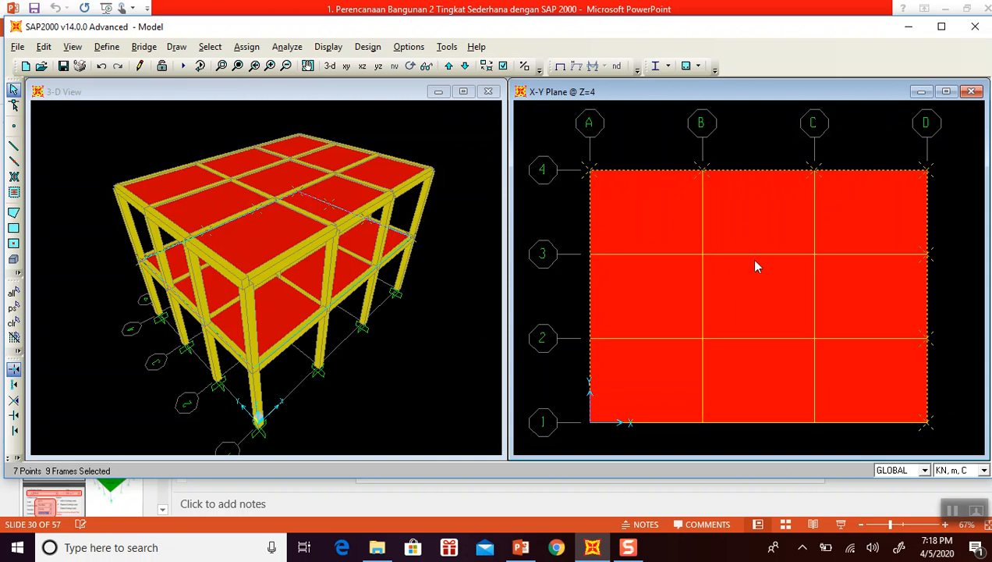
left_click_drag(918, 413, 945, 444)
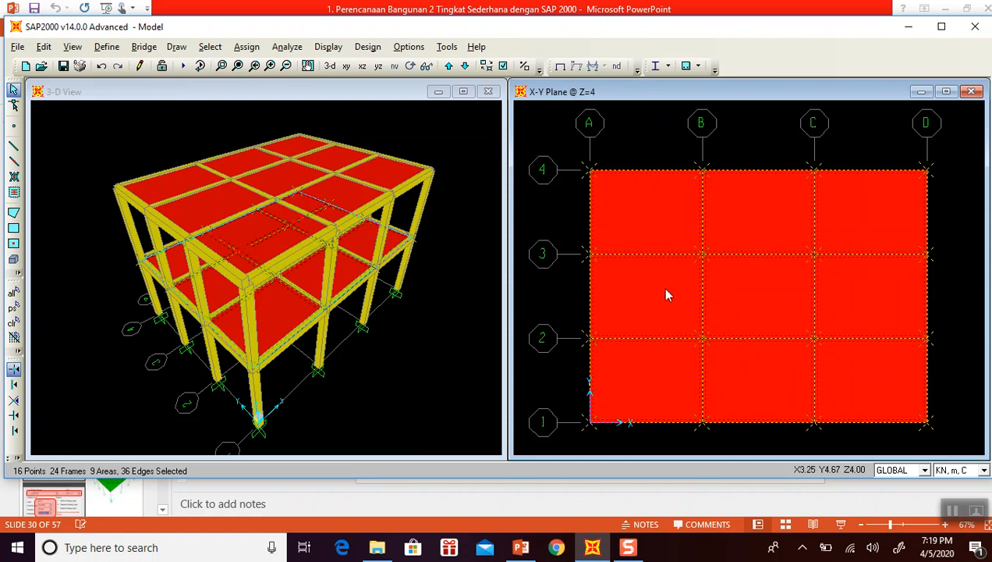
Assign a uniform distributed DEAD load of 10 kN/m in the gravity direction to the selected floor beams, adding to existing loads.
left_click(248, 47)
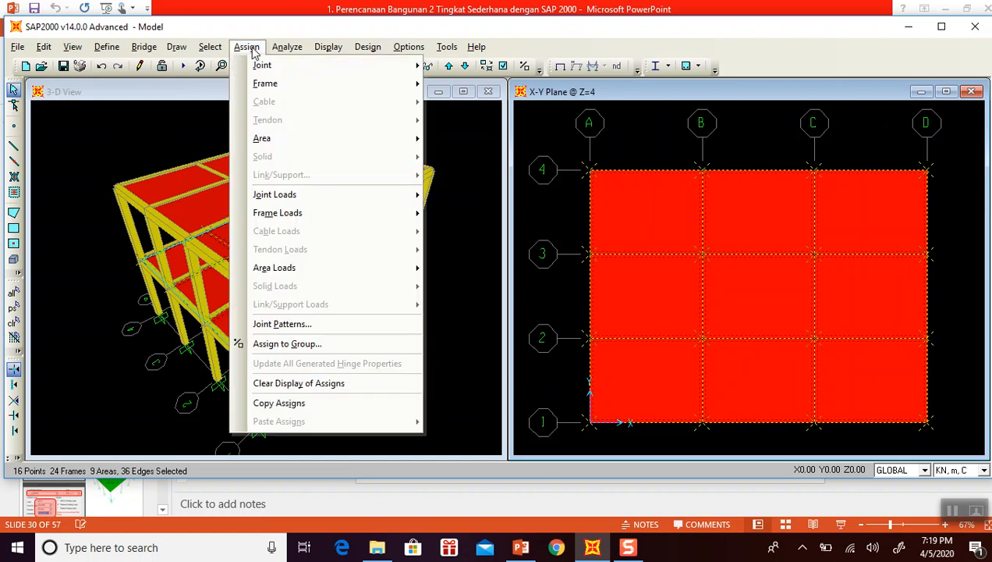
mouse_move(373, 212)
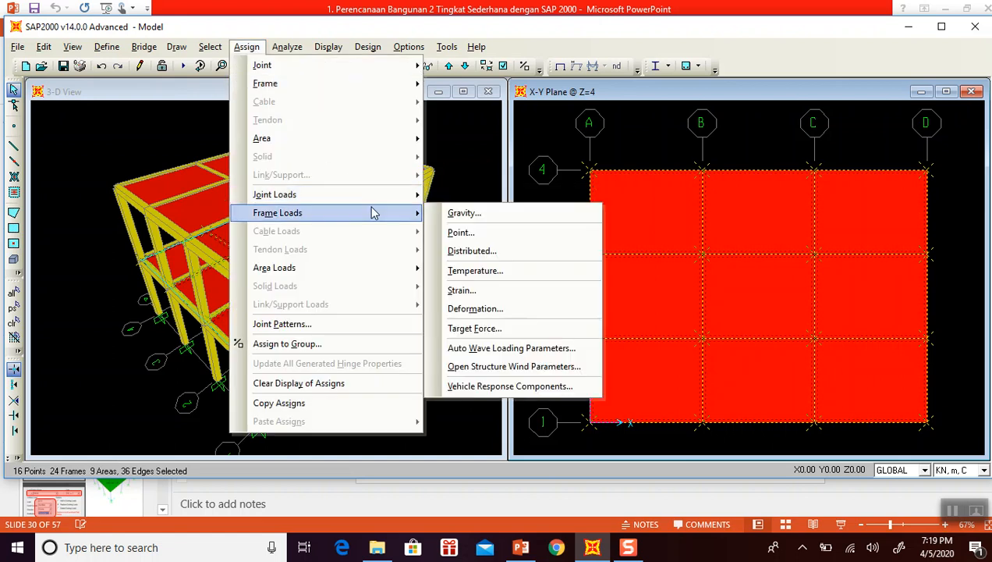
left_click(520, 252)
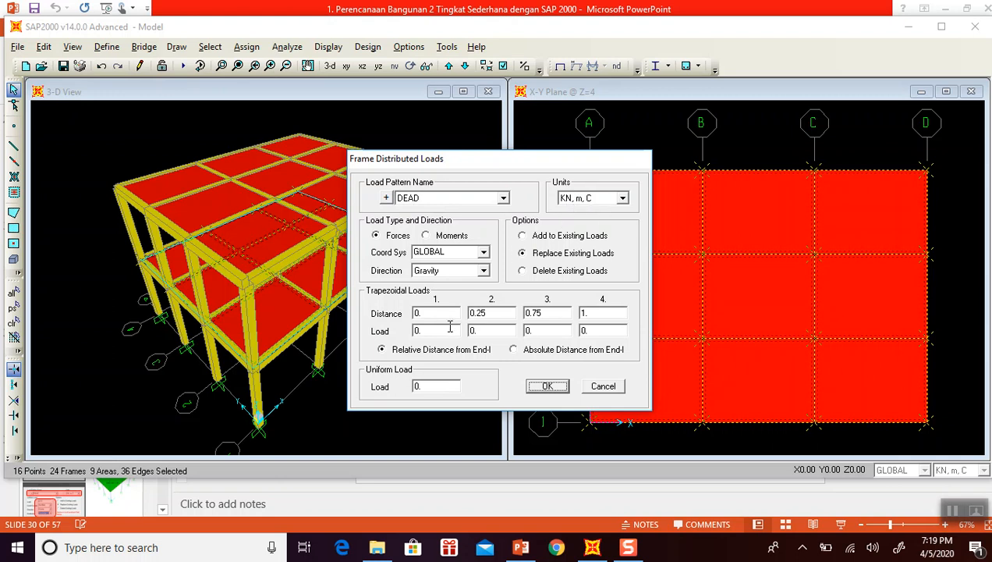
double_click(434, 385)
left_click(542, 238)
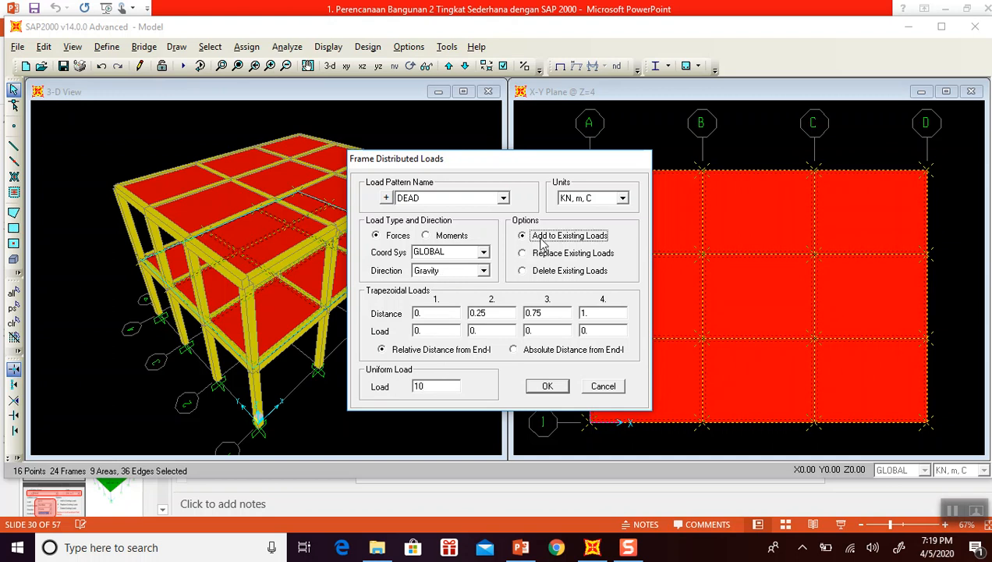
left_click(545, 256)
left_click(544, 240)
left_click(548, 388)
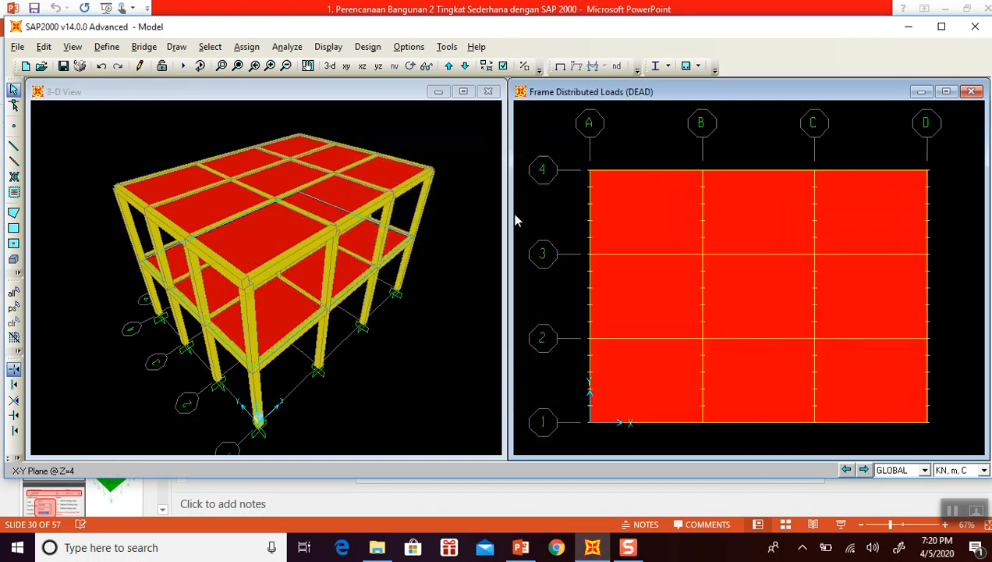
Inspect the distributed loads on the floor beams in a rotated 3-D view and restore the default 3-D view.
left_click(330, 66)
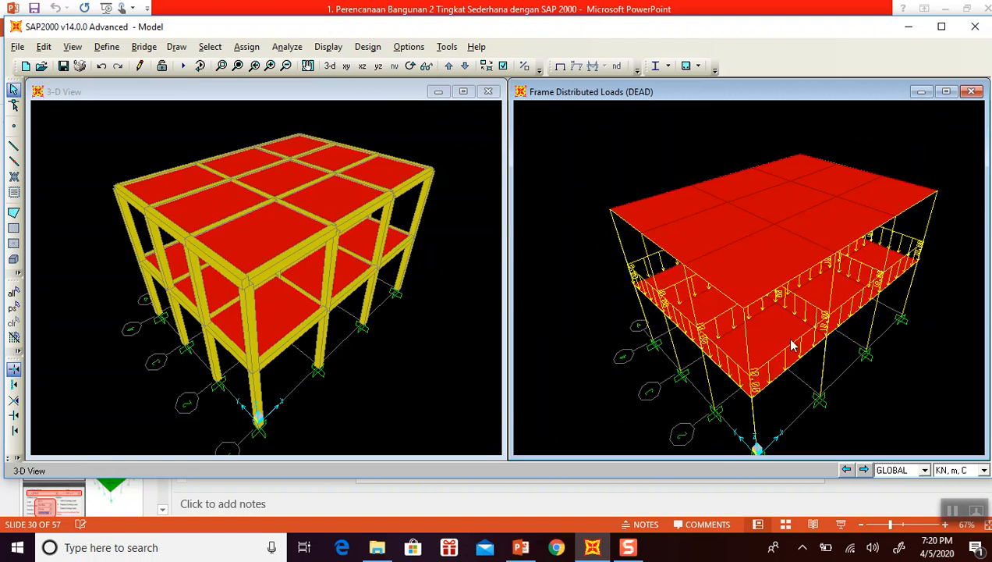
left_click(410, 65)
left_click_drag(560, 253, 669, 285)
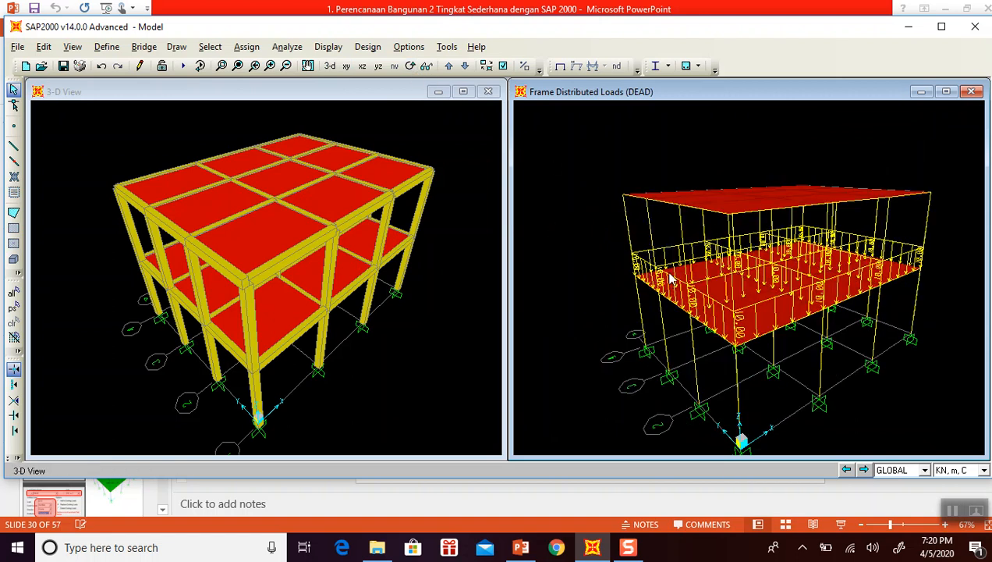
left_click(330, 65)
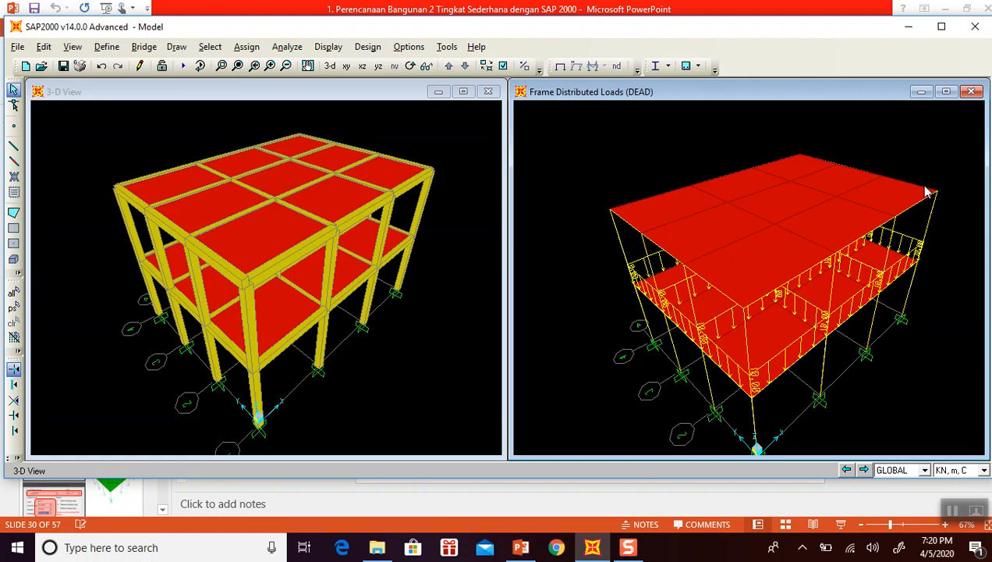
Show the roof plan at Z=8 without load display and select the perimeter ring beams on all four sides.
left_click(346, 67)
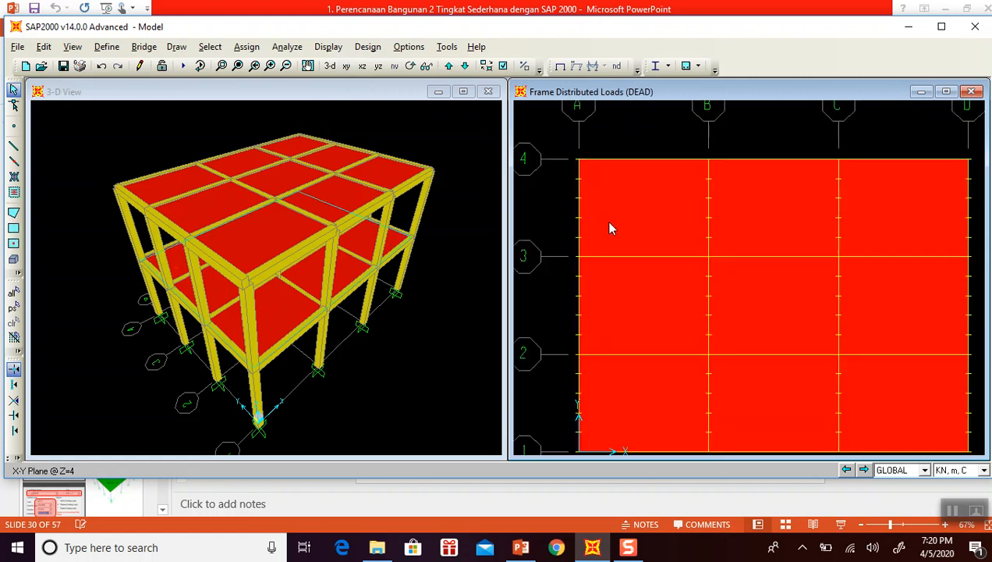
left_click(449, 66)
scroll(531, 184, "down", 4)
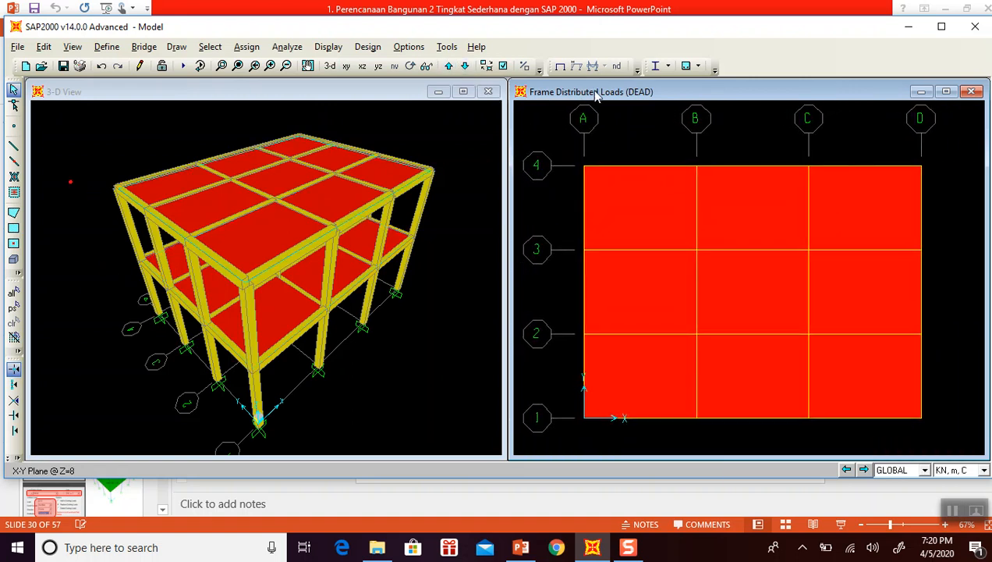
left_click(561, 68)
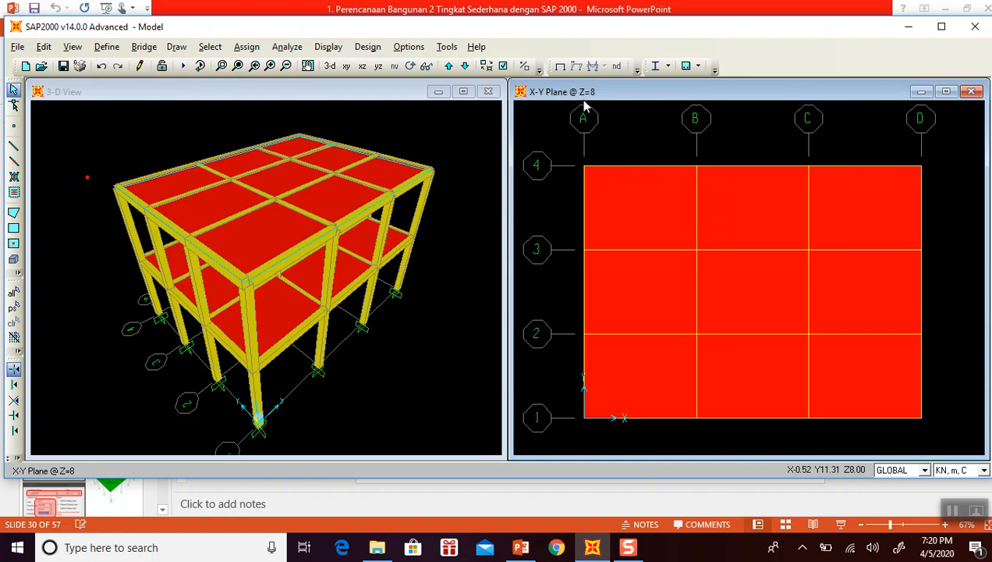
scroll(553, 167, "down", 1)
middle_click_drag(547, 169, 562, 176)
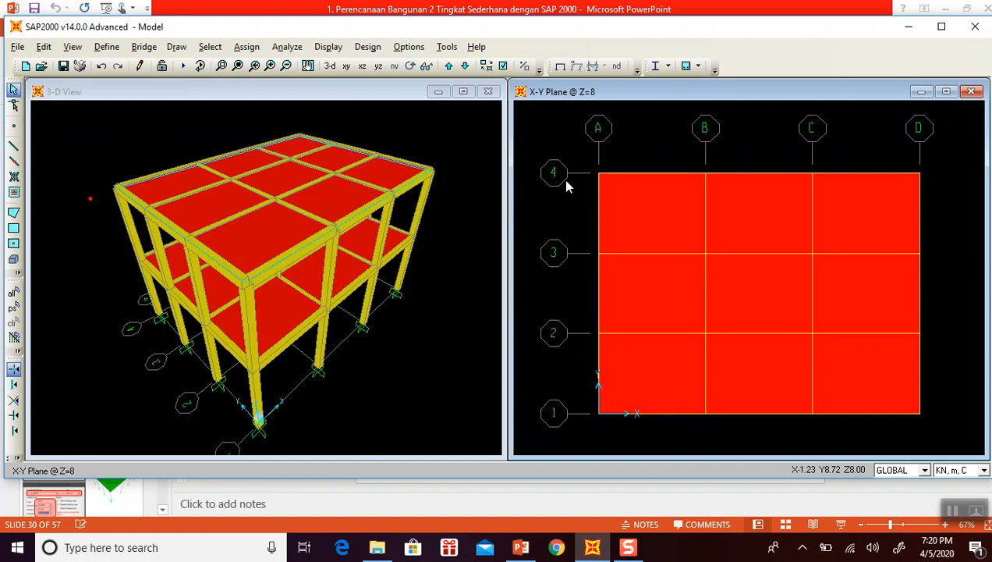
left_click_drag(558, 132, 940, 189)
left_click_drag(906, 139, 930, 422)
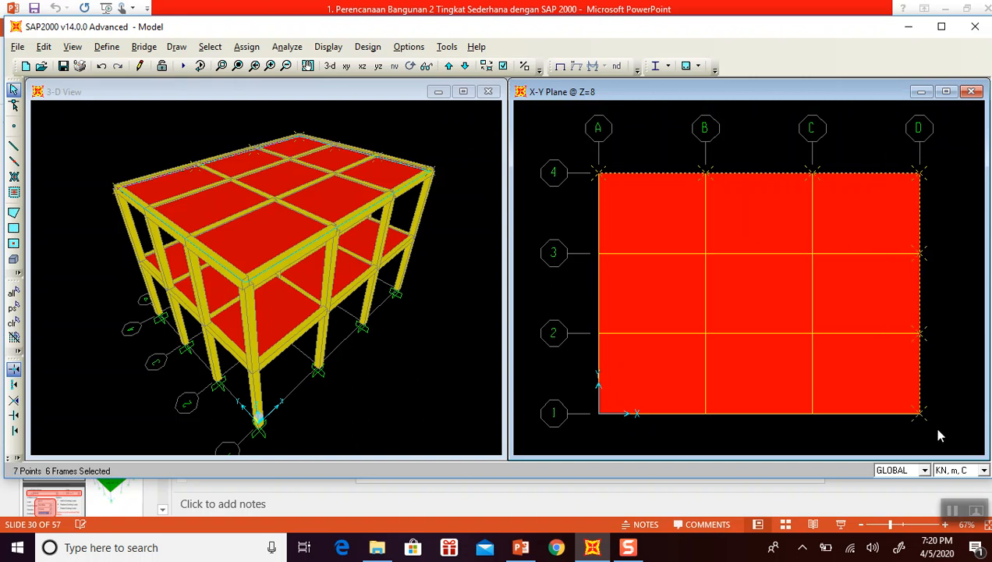
left_click_drag(575, 134, 620, 441)
left_click_drag(567, 381, 958, 434)
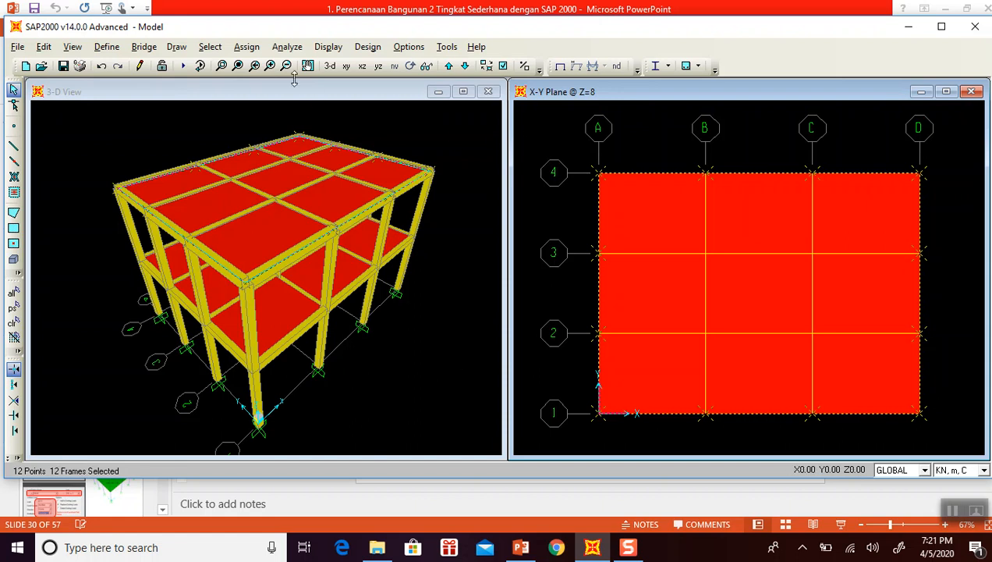
Assign a uniform distributed DEAD load of 2.5 kN/m in the gravity direction to the selected ring beams, adding to existing loads.
left_click(247, 47)
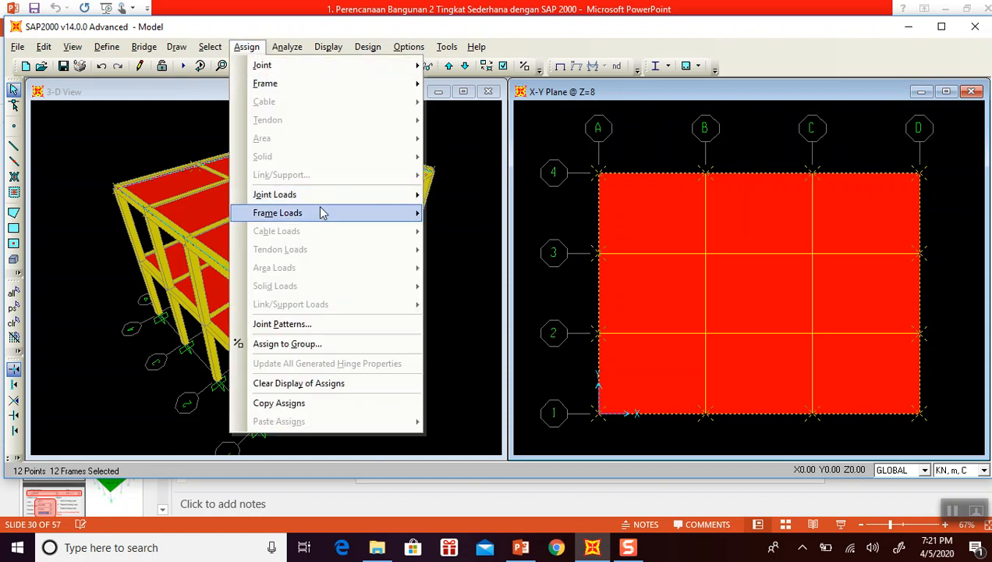
mouse_move(324, 215)
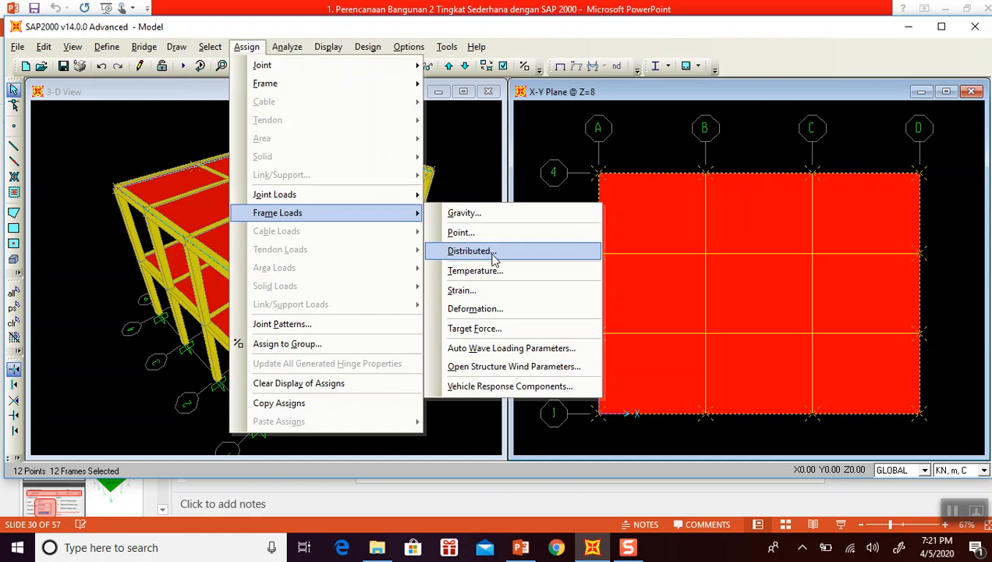
left_click(512, 257)
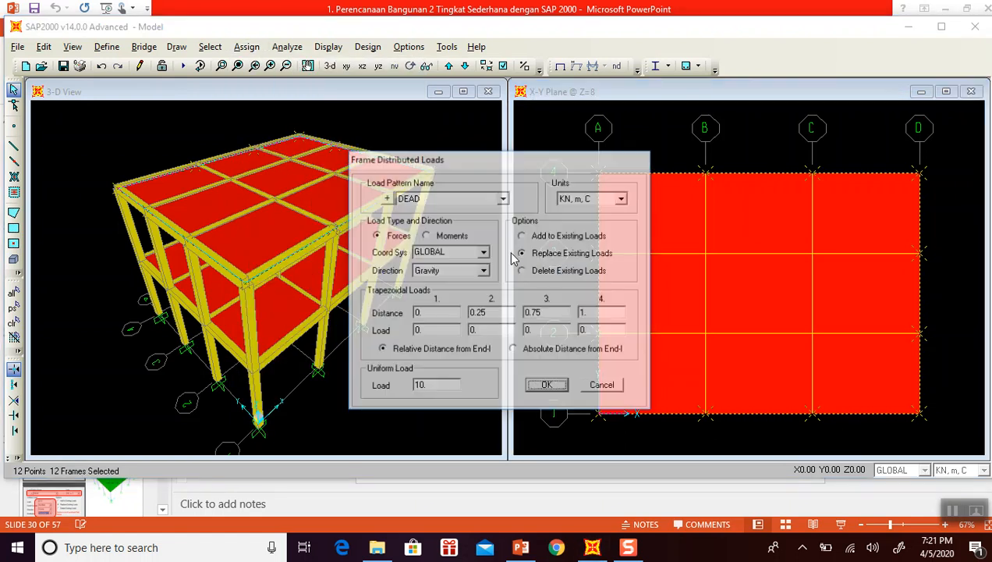
double_click(437, 386)
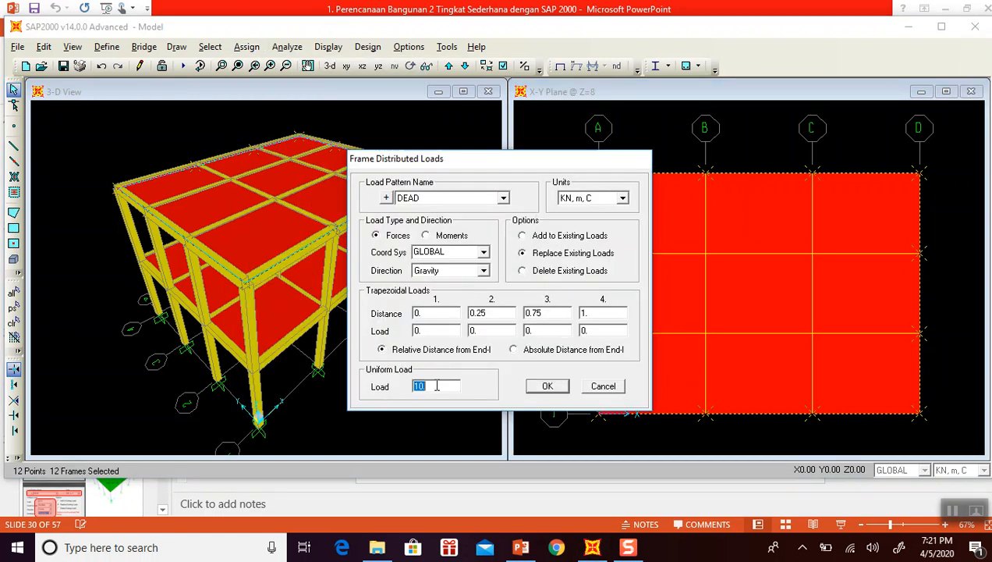
type("2.5")
left_click(542, 252)
left_click(541, 236)
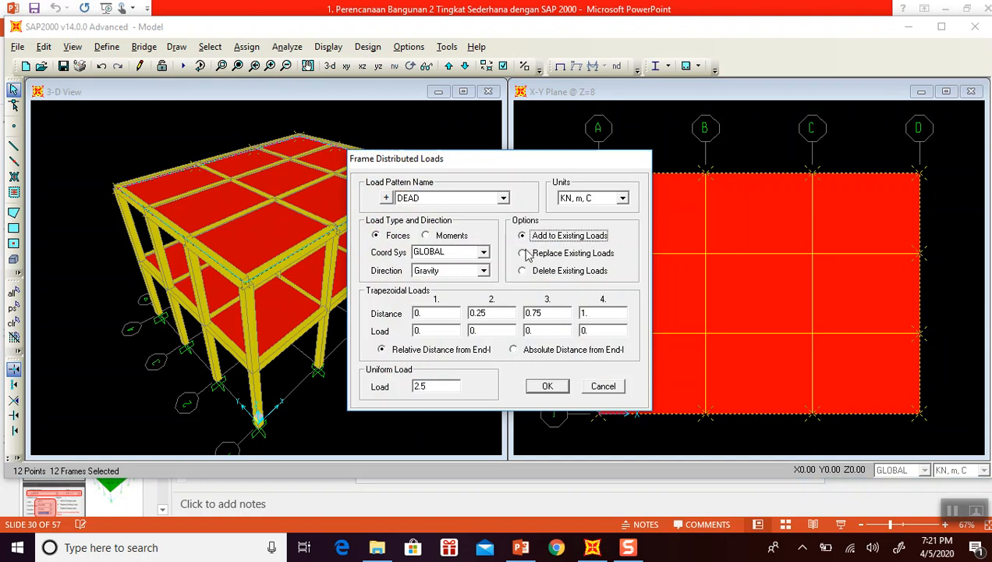
left_click(518, 554)
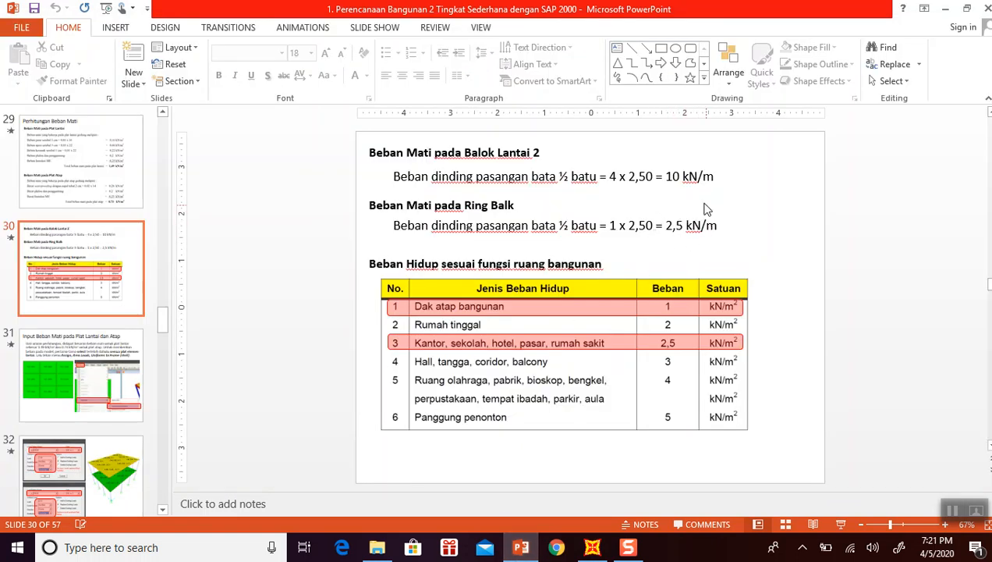
left_click(590, 549)
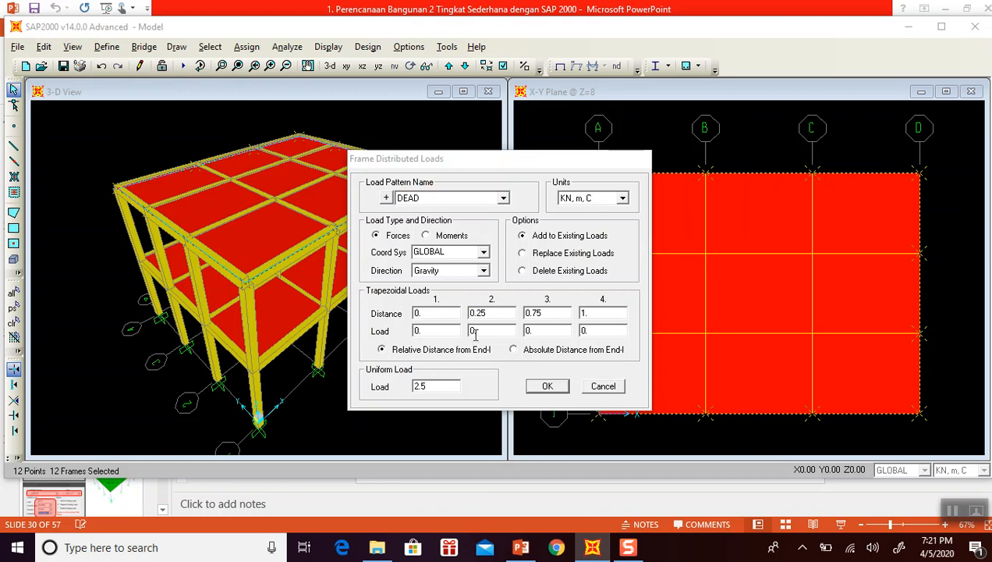
left_click(542, 384)
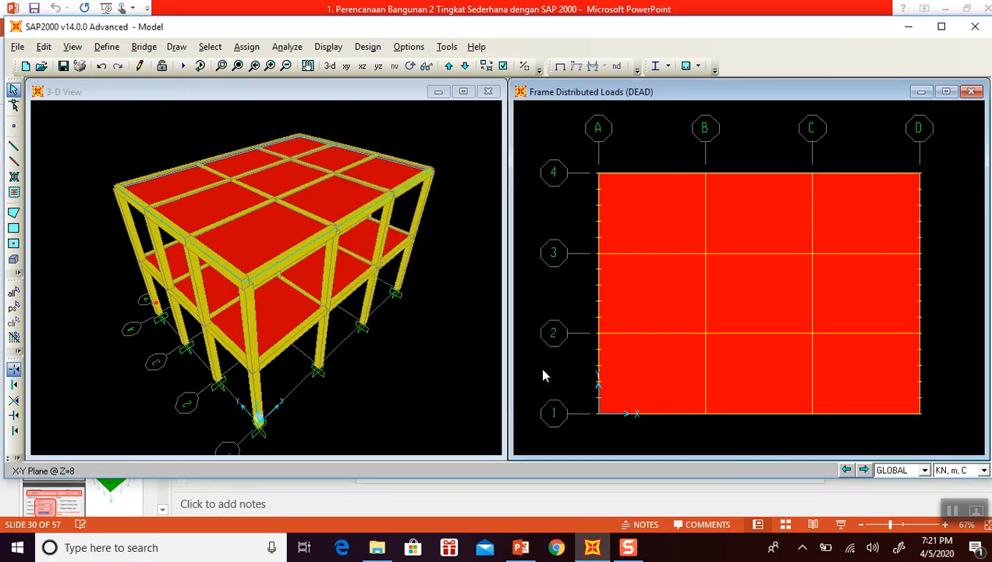
Inspect the distributed DEAD loads on the floor beams and ring beams in the 3-D view.
left_click(329, 65)
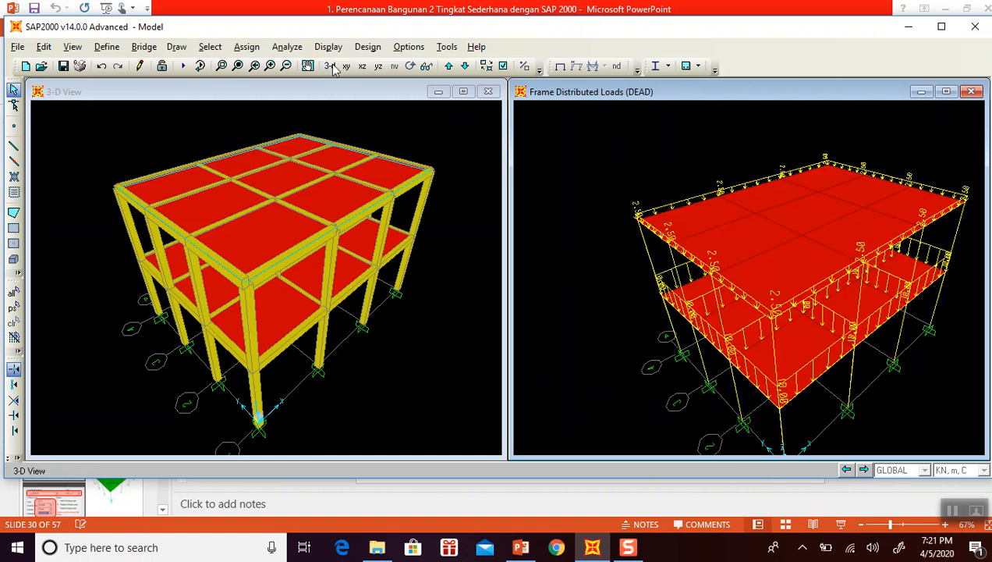
middle_click_drag(598, 212, 591, 199)
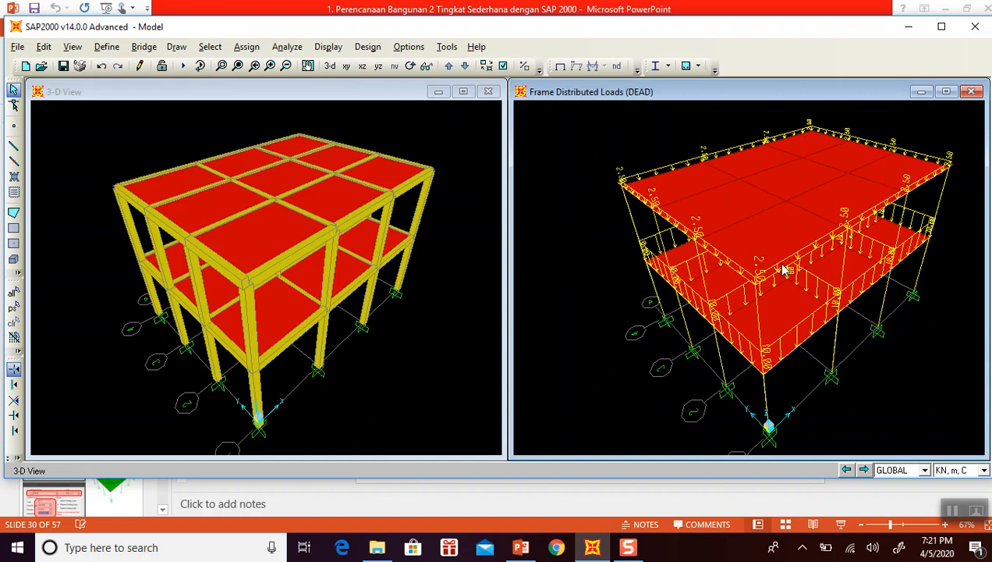
middle_click_drag(679, 315, 663, 319)
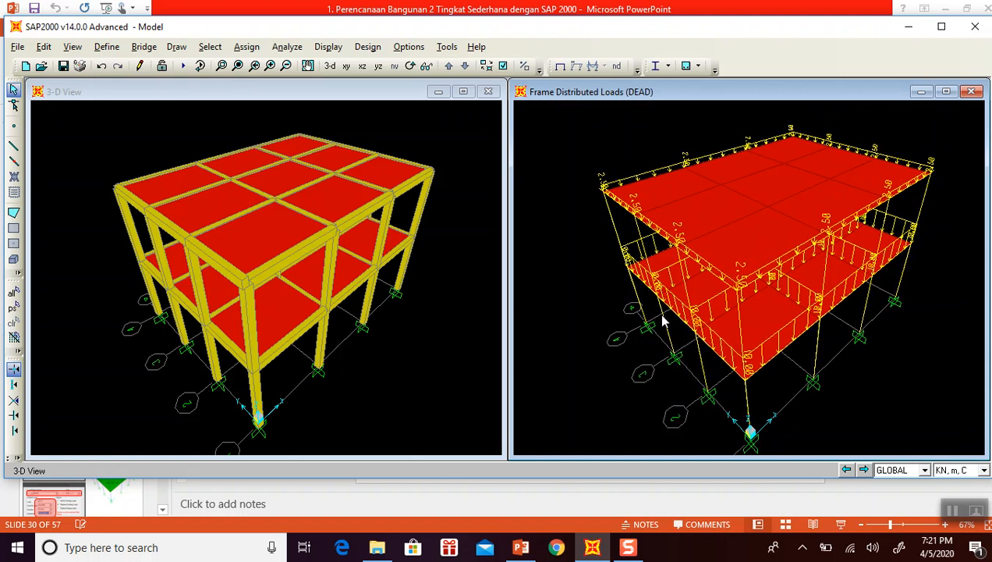
Switch to PowerPoint to review the slab dead-load slide and the live-load table slide, and return to SAP2000.
left_click(527, 550)
left_click(105, 183)
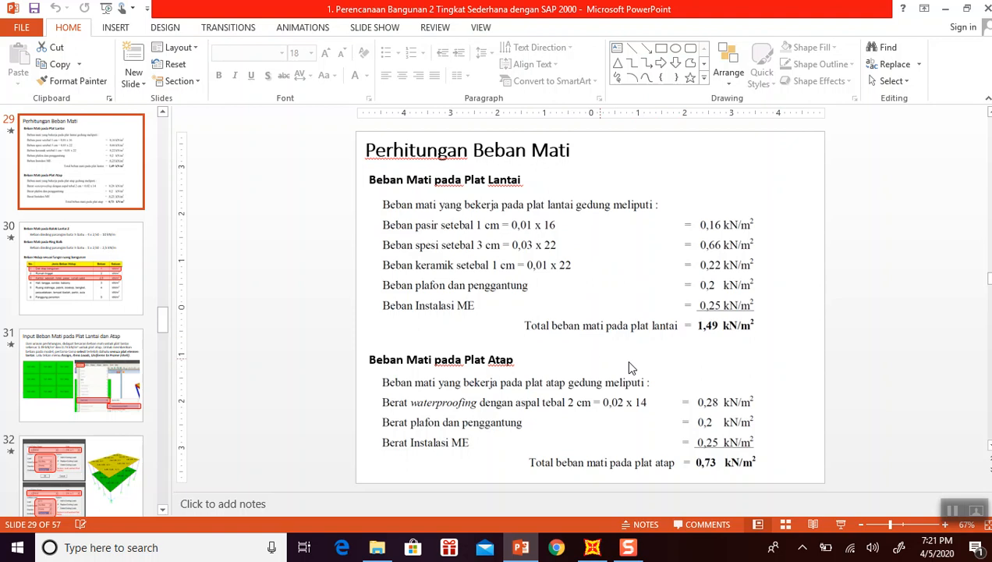
left_click(113, 276)
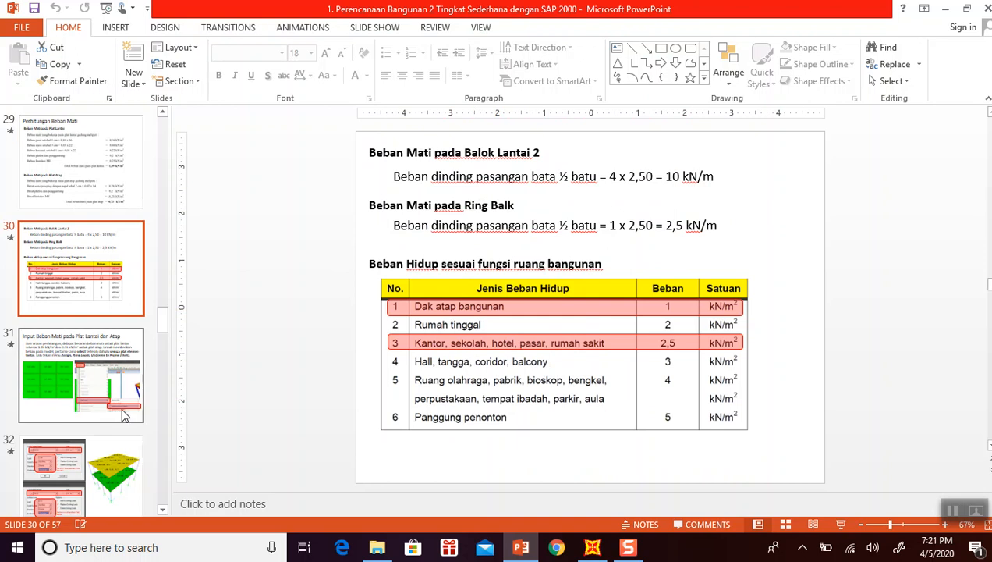
left_click(946, 10)
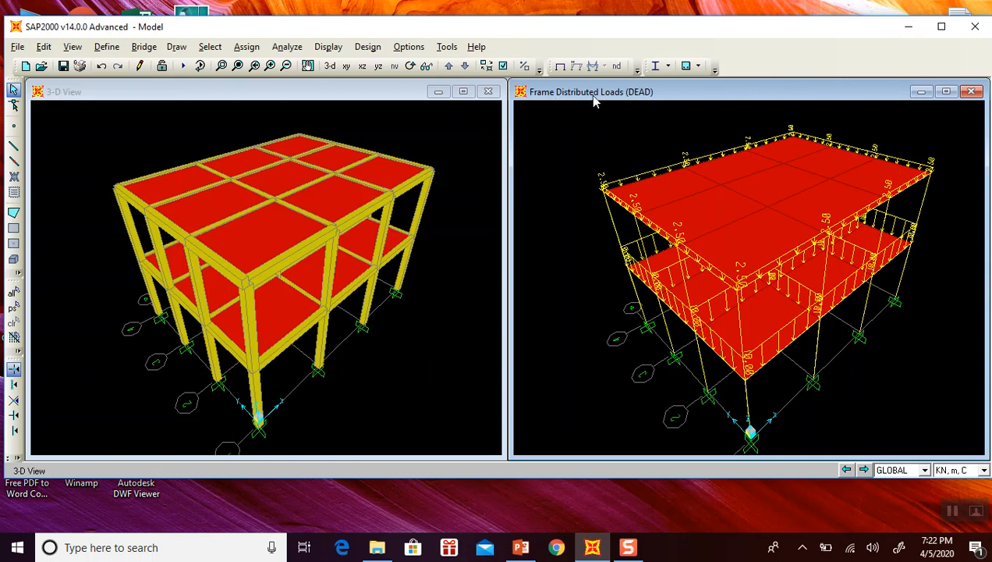
Clear the load display, show the floor plan at Z=4, and select all slab panels on that level.
left_click(561, 67)
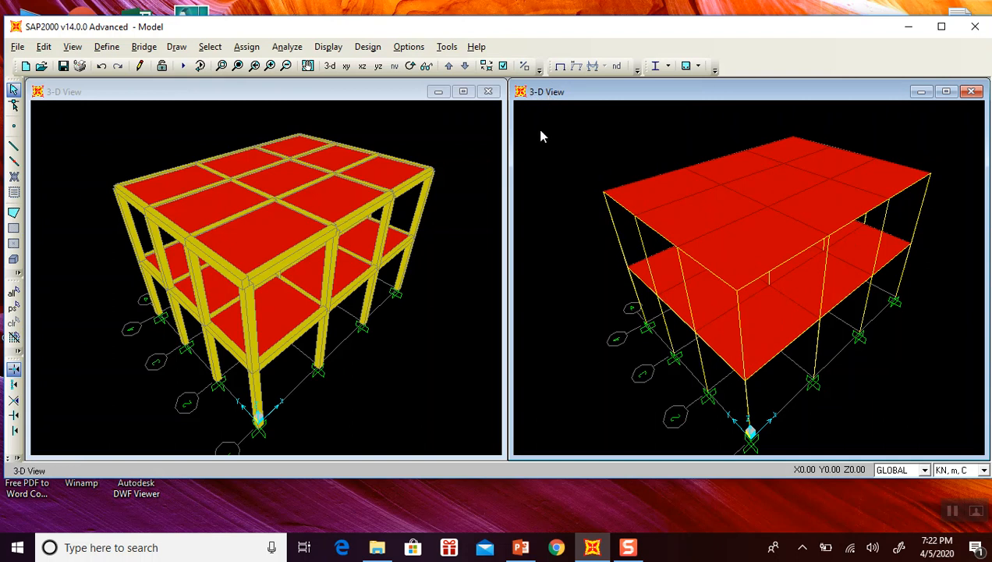
left_click(346, 67)
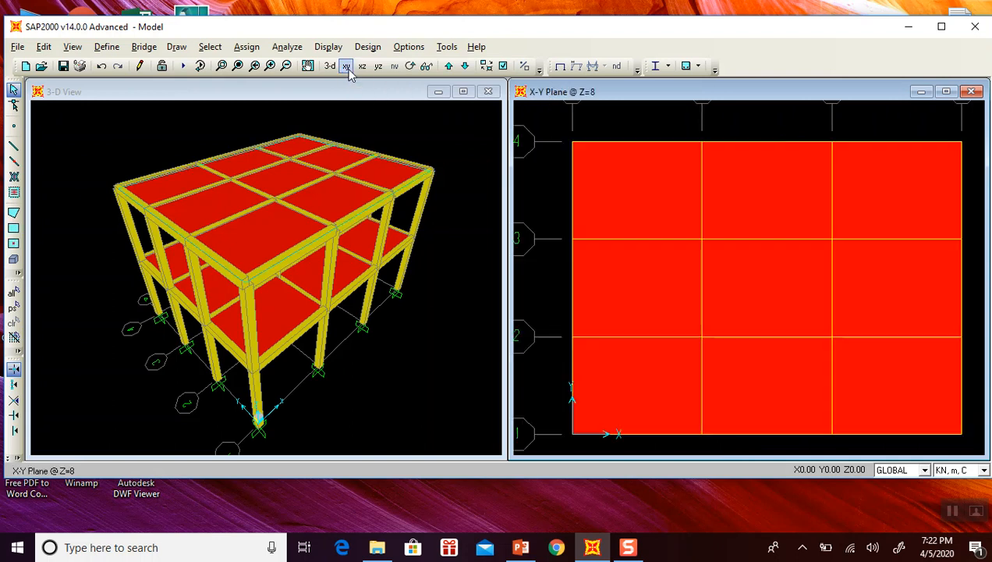
left_click(465, 66)
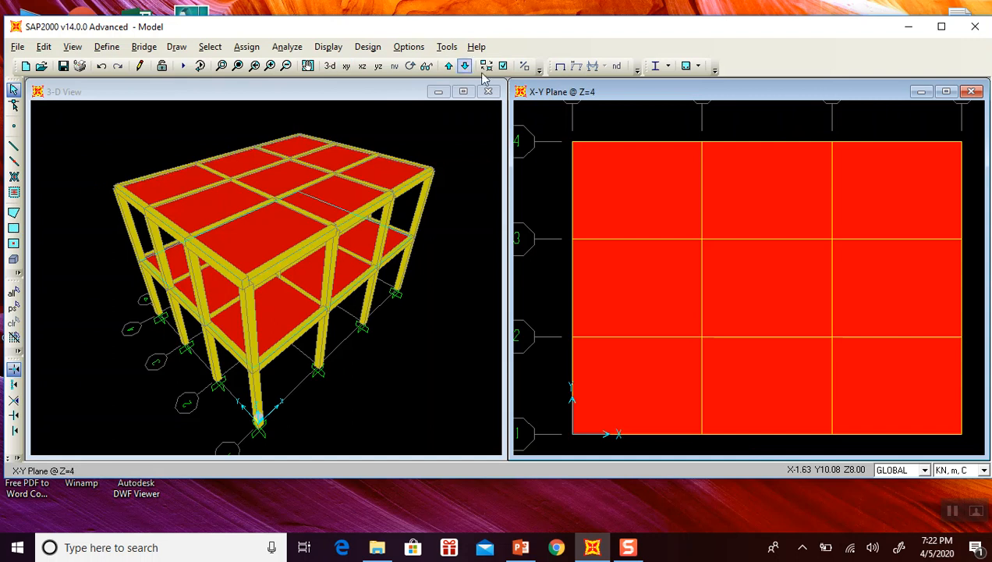
scroll(578, 165, "down", 1)
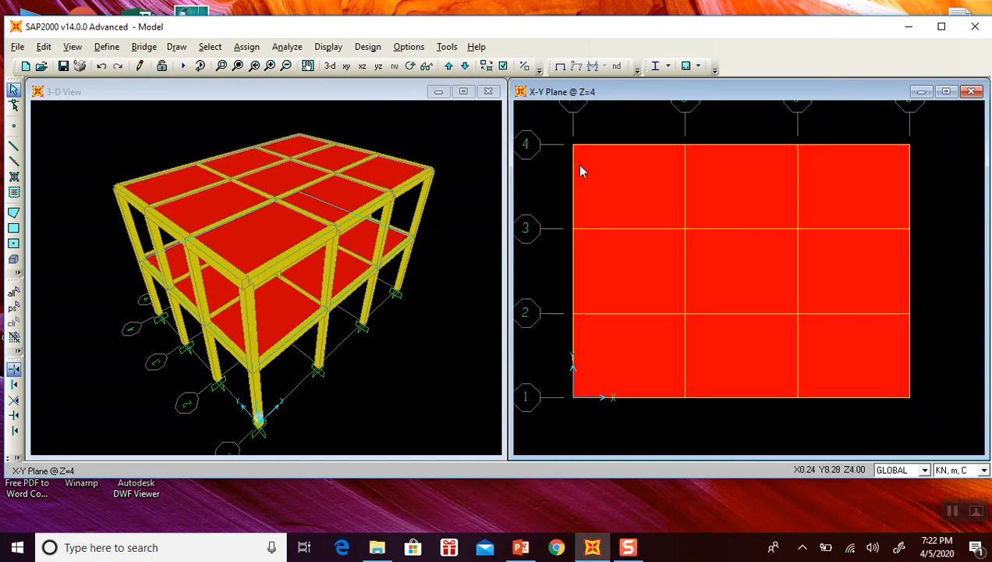
left_click(640, 185)
left_click(745, 180)
left_click(827, 175)
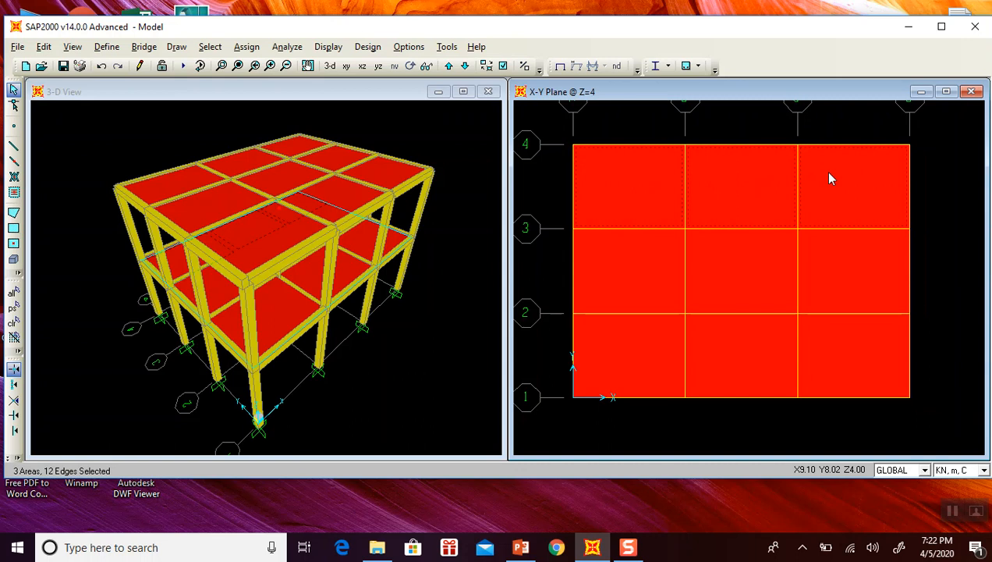
left_click_drag(549, 125, 927, 421)
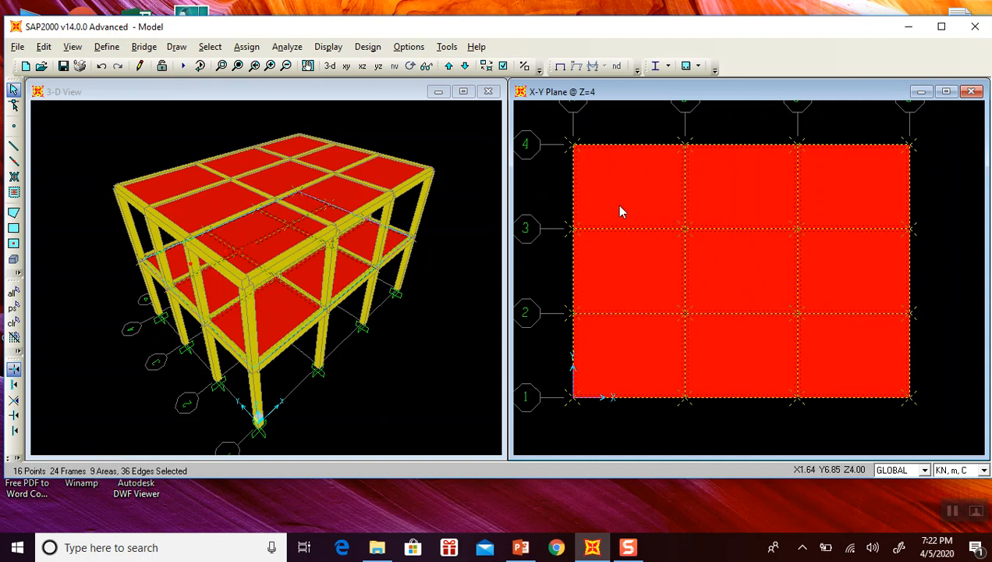
Set up a uniform-to-frame area load of 2.5 kN/m² for the selected slabs under the LIVE load pattern.
left_click(248, 47)
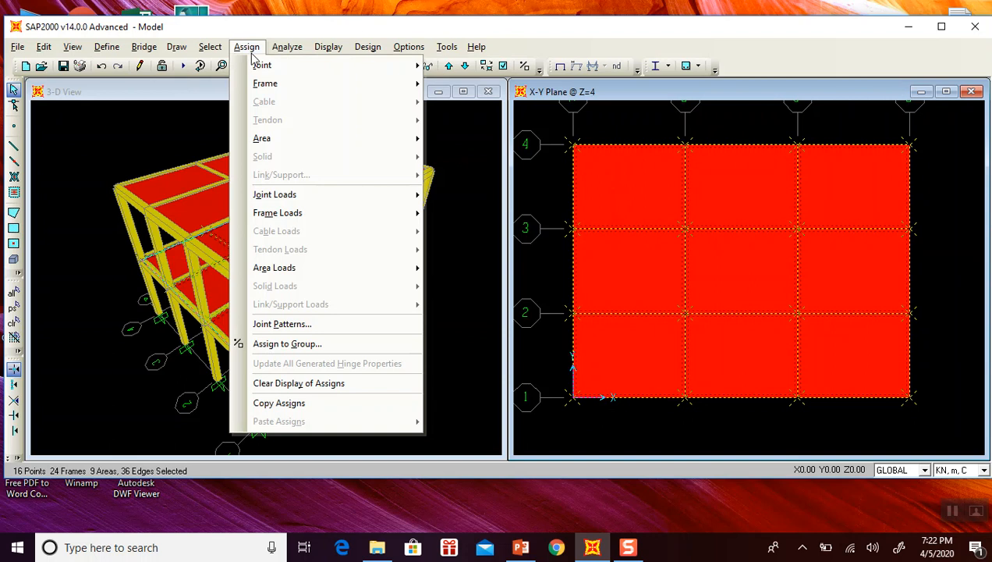
mouse_move(374, 273)
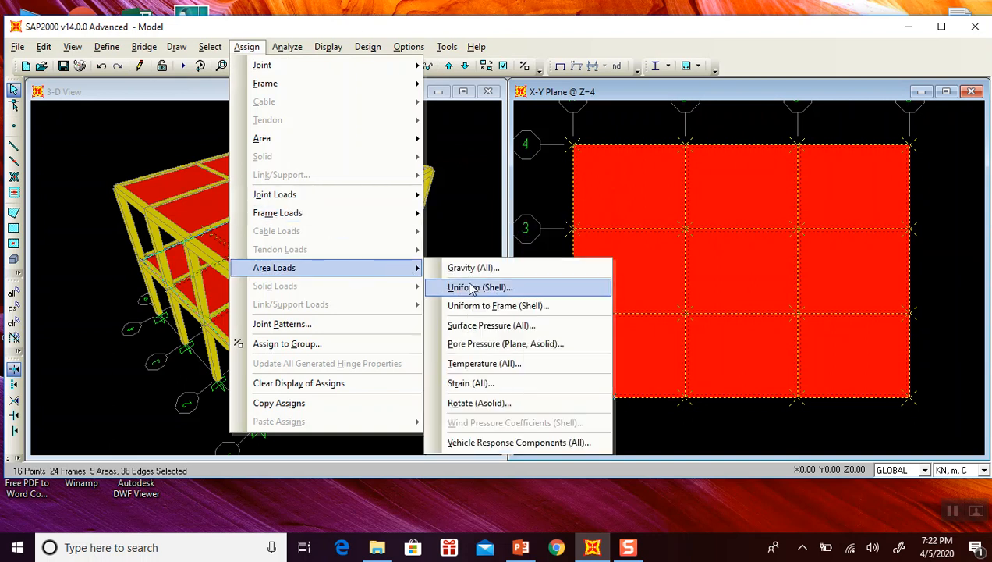
left_click(527, 307)
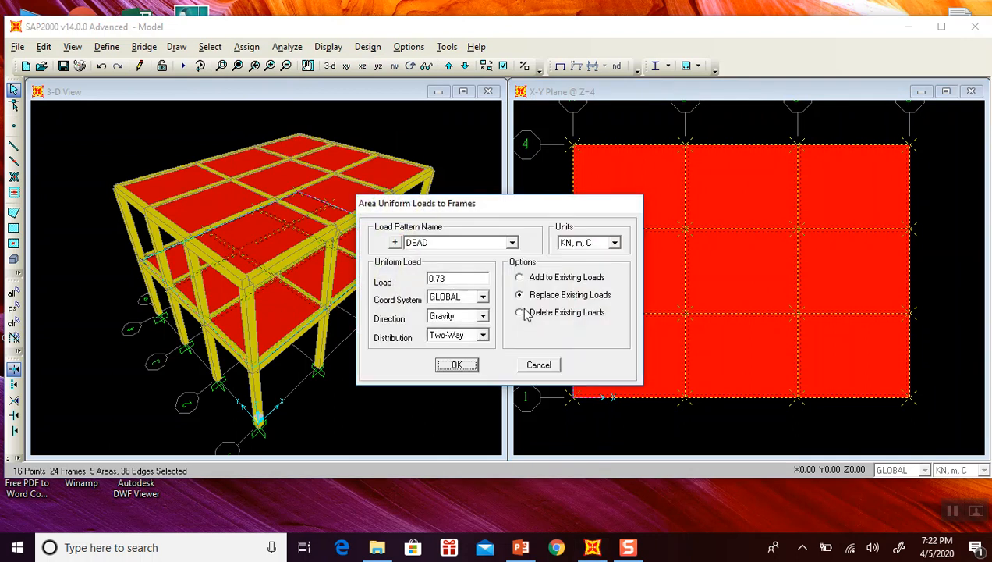
left_click(512, 243)
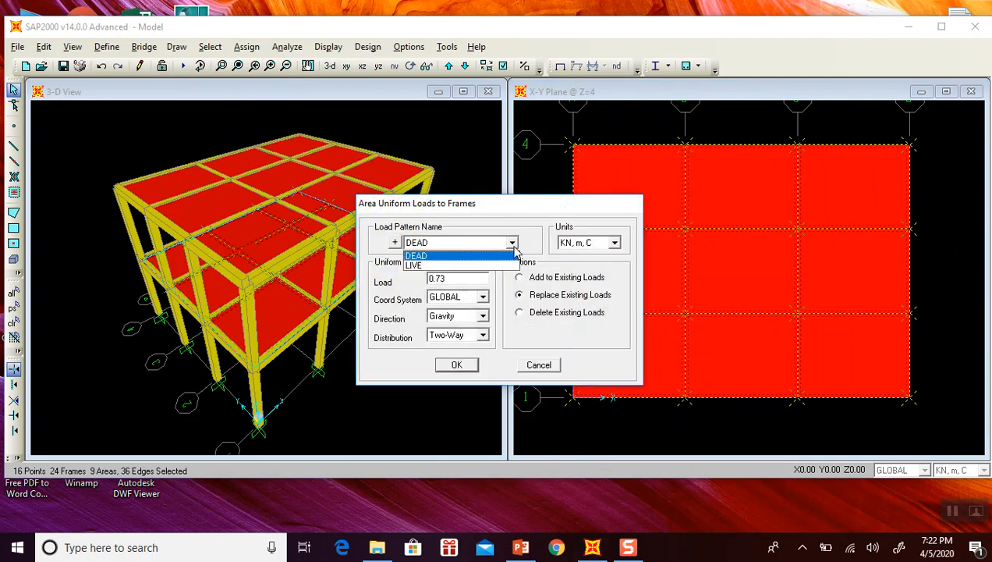
left_click(462, 266)
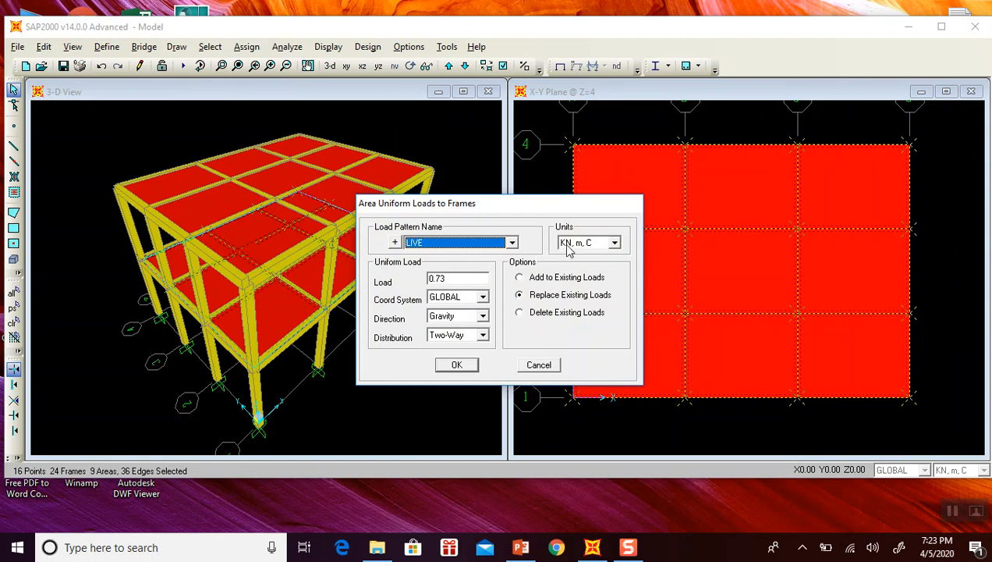
double_click(465, 278)
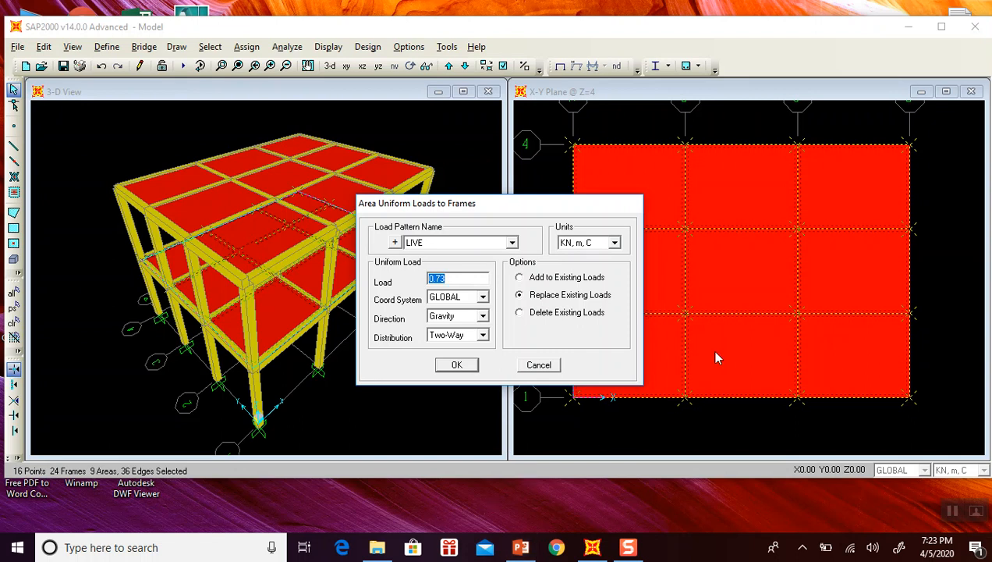
left_click(521, 550)
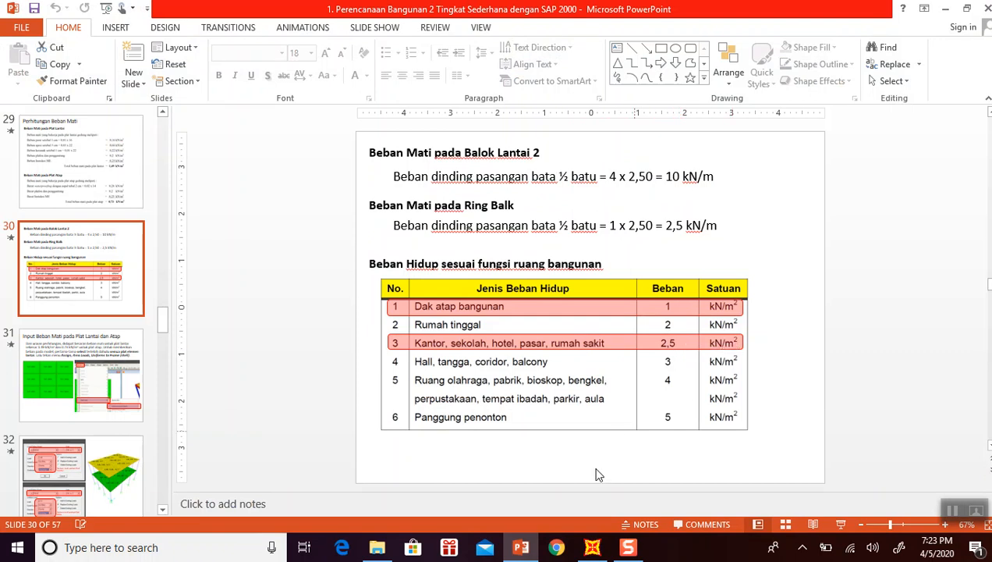
left_click(521, 548)
type("2.5")
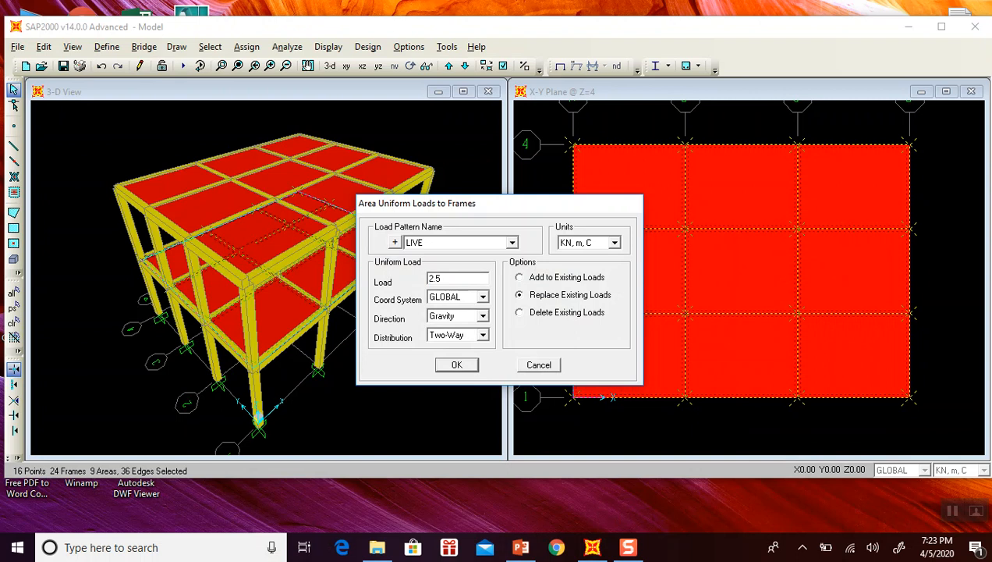
left_click(551, 299)
left_click(551, 280)
left_click(548, 300)
left_click(512, 243)
left_click(467, 263)
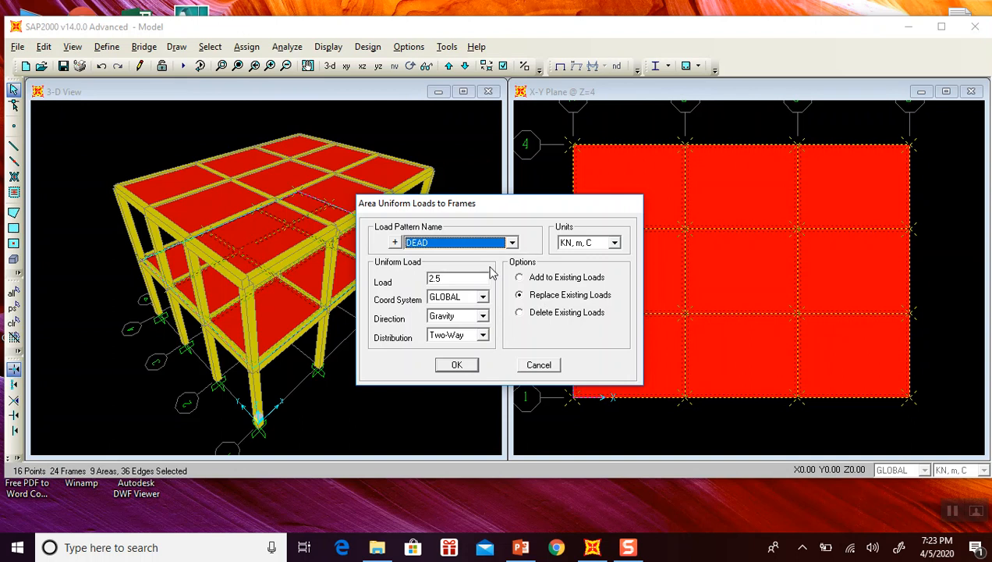
left_click(511, 243)
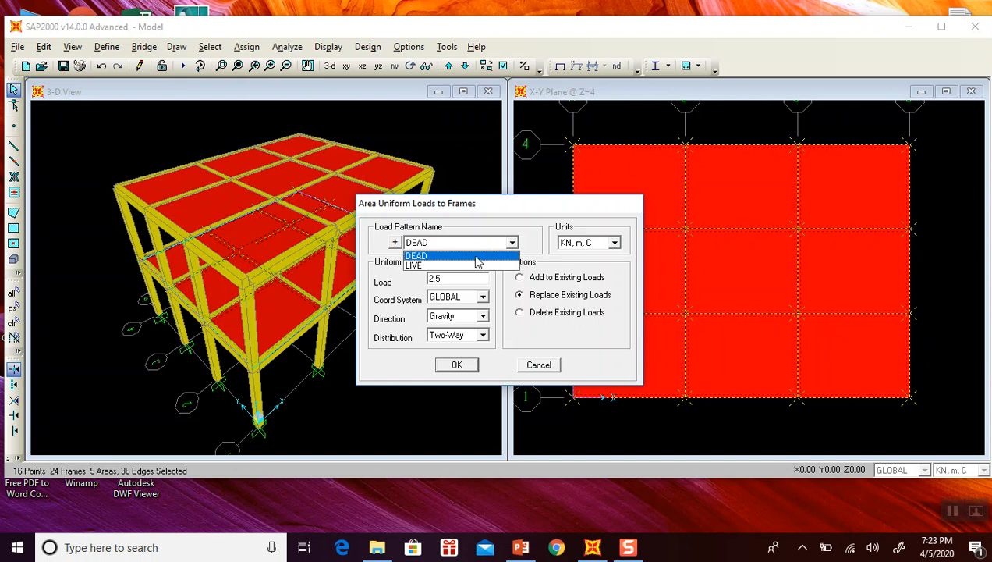
left_click(461, 268)
left_click(551, 297)
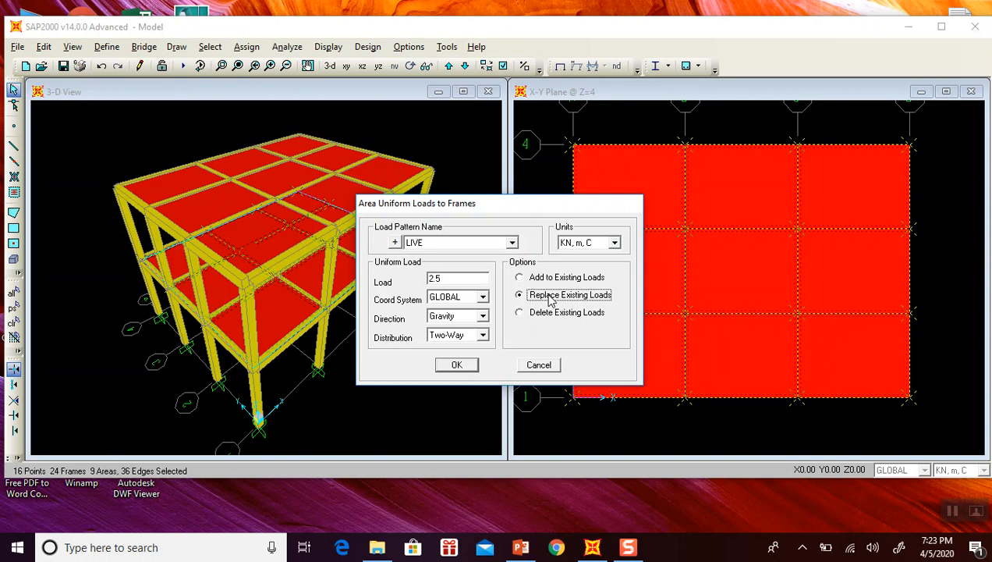
left_click(550, 283)
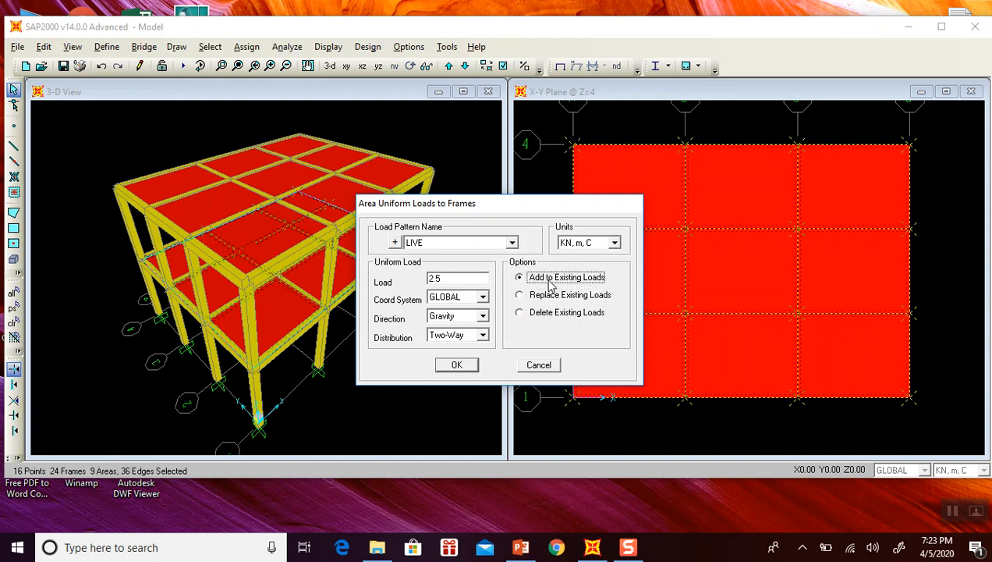
left_click(549, 297)
left_click(550, 284)
Apply the two-way LIVE area load to the selected floor slabs with the option to replace existing loads.
left_click(548, 299)
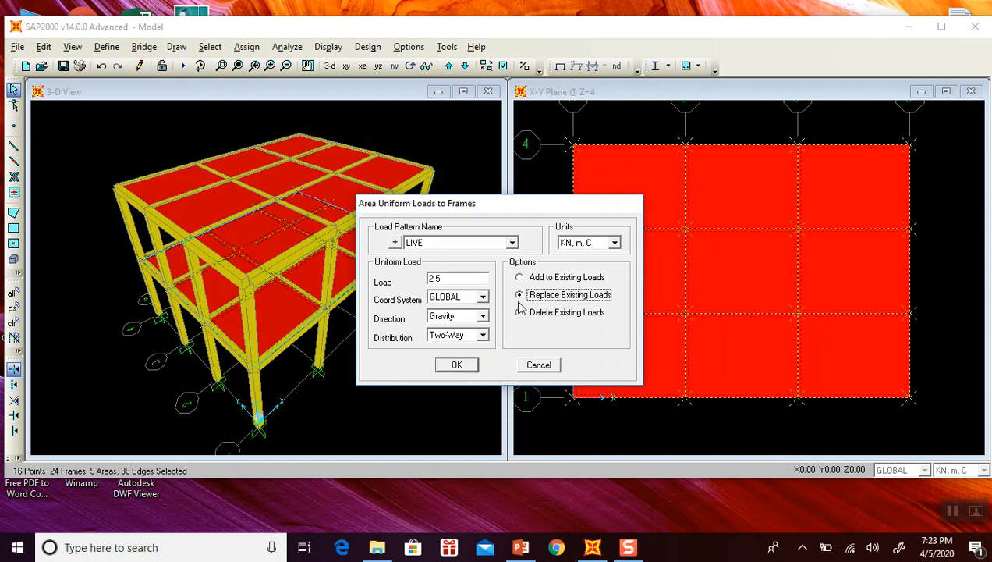
left_click(457, 365)
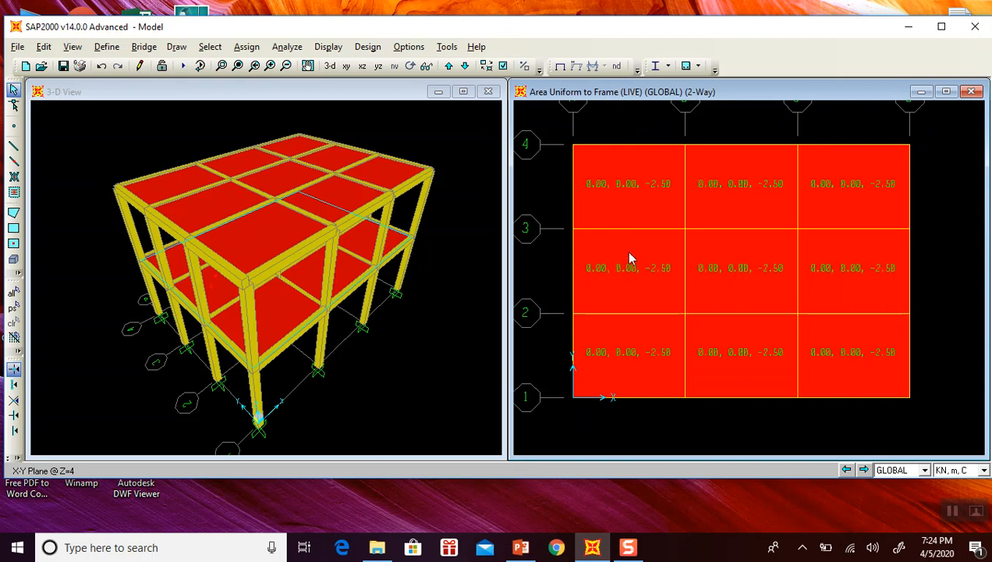
Inspect the DEAD and LIVE loads assigned to a floor slab panel in the plan at Z=4.
right_click(632, 259)
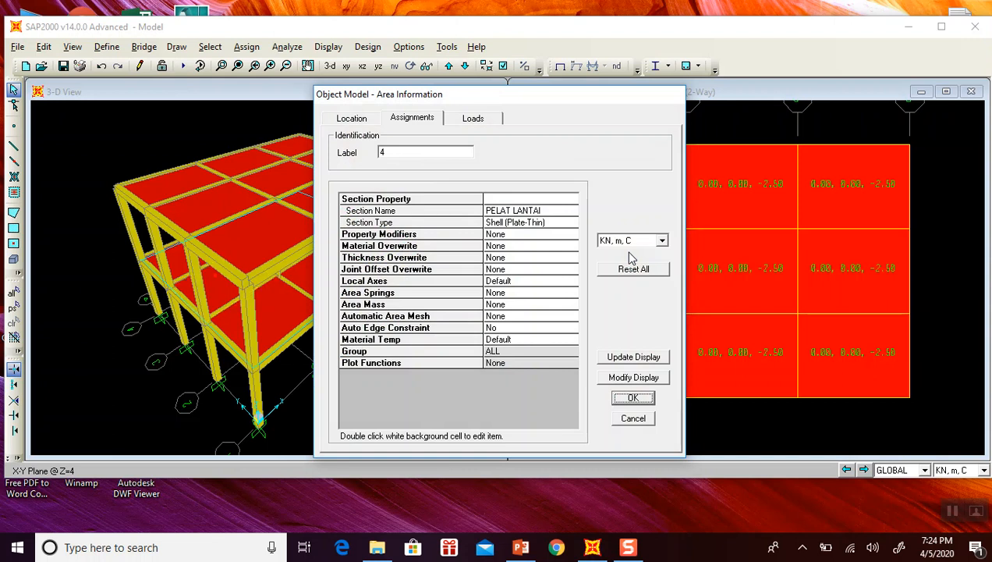
left_click(473, 119)
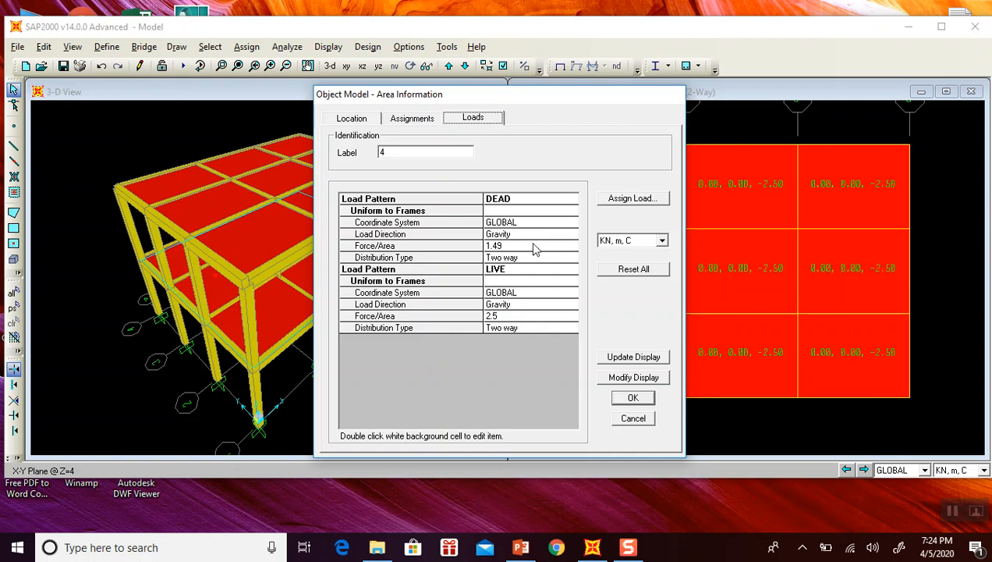
left_click(632, 399)
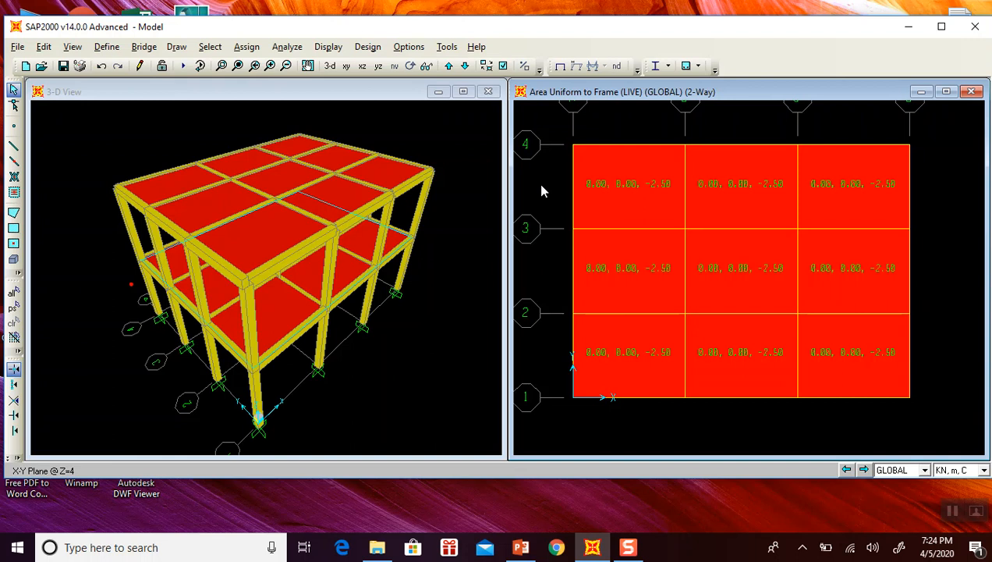
Select everything on the roof plan at Z=8 and set up a 1 kN/m² uniform-to-frame area load under the LIVE pattern.
left_click(448, 65)
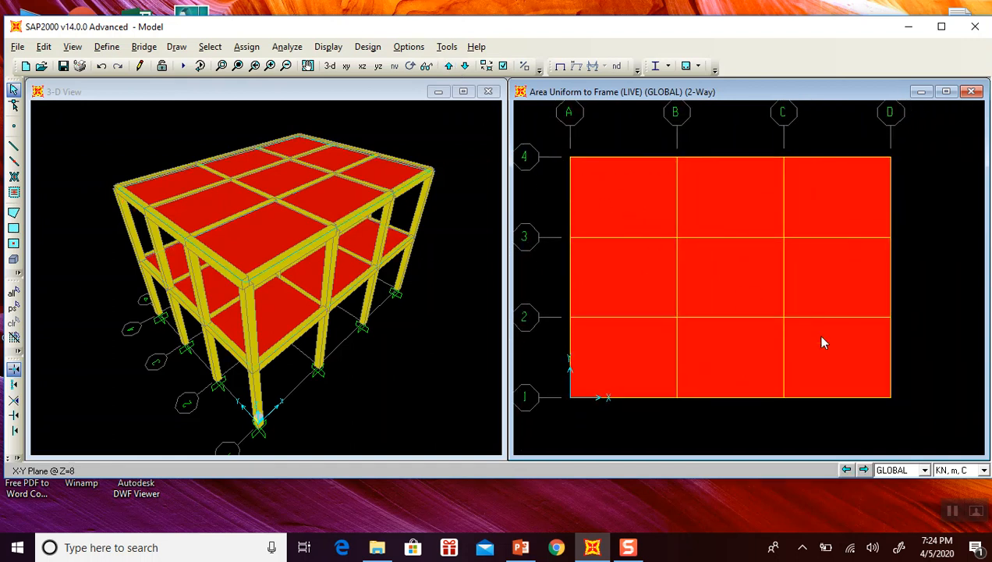
key("ctrl+a")
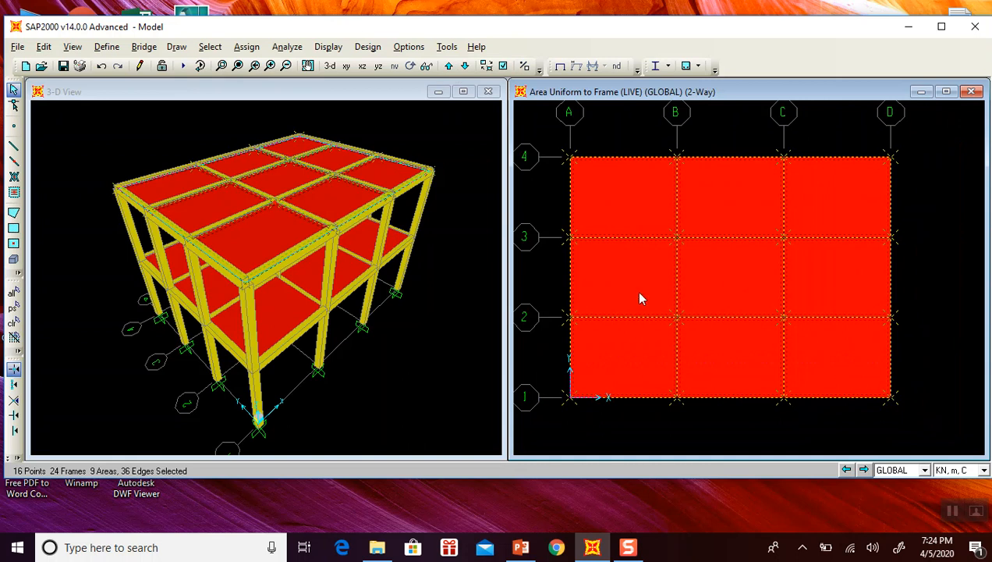
left_click(247, 47)
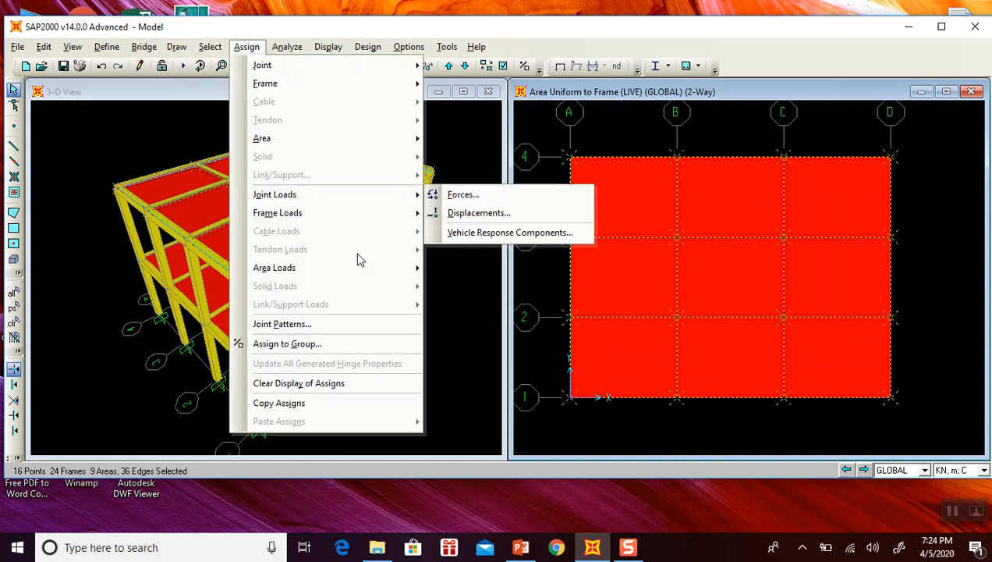
mouse_move(366, 267)
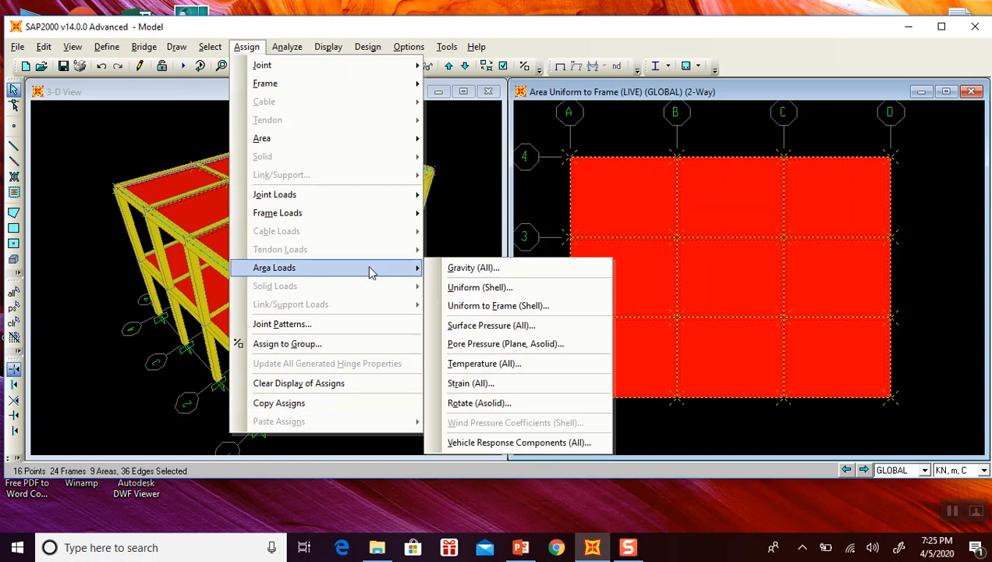
left_click(515, 307)
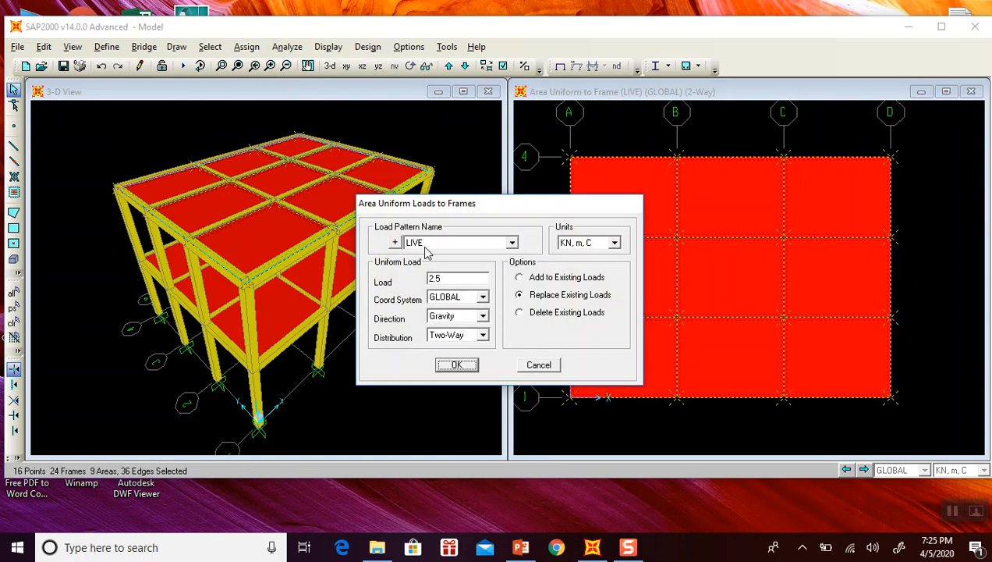
double_click(467, 281)
type("1")
Check the roof live load on the PowerPoint slide, return to SAP2000, and apply the two-way roof load with the add-to-existing-loads option.
left_click(520, 546)
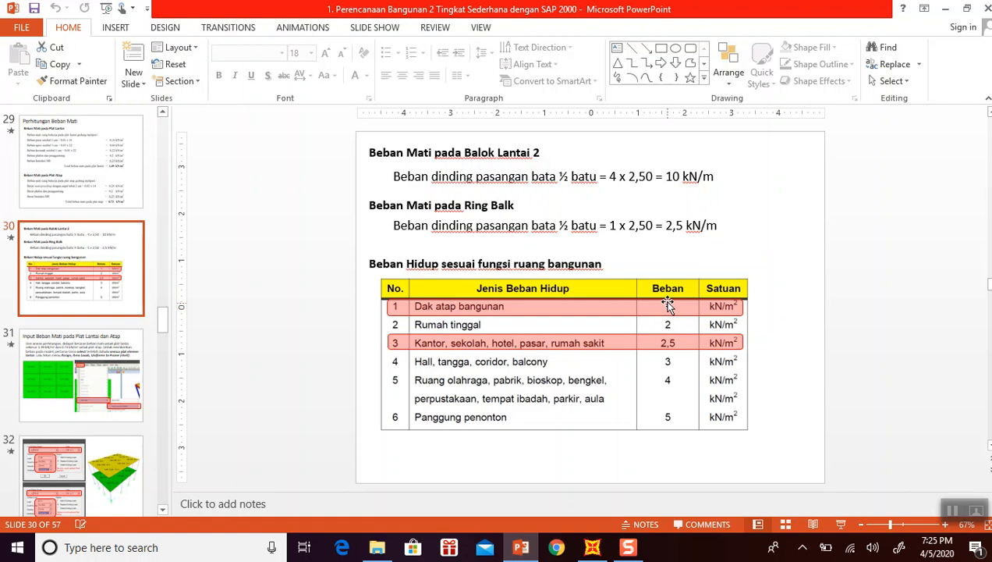
left_click(524, 550)
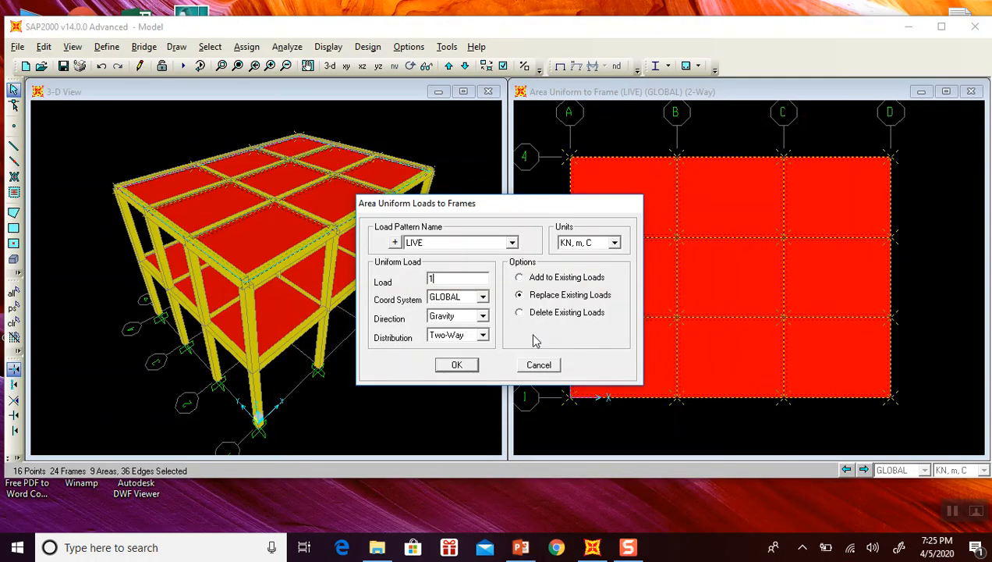
left_click(534, 283)
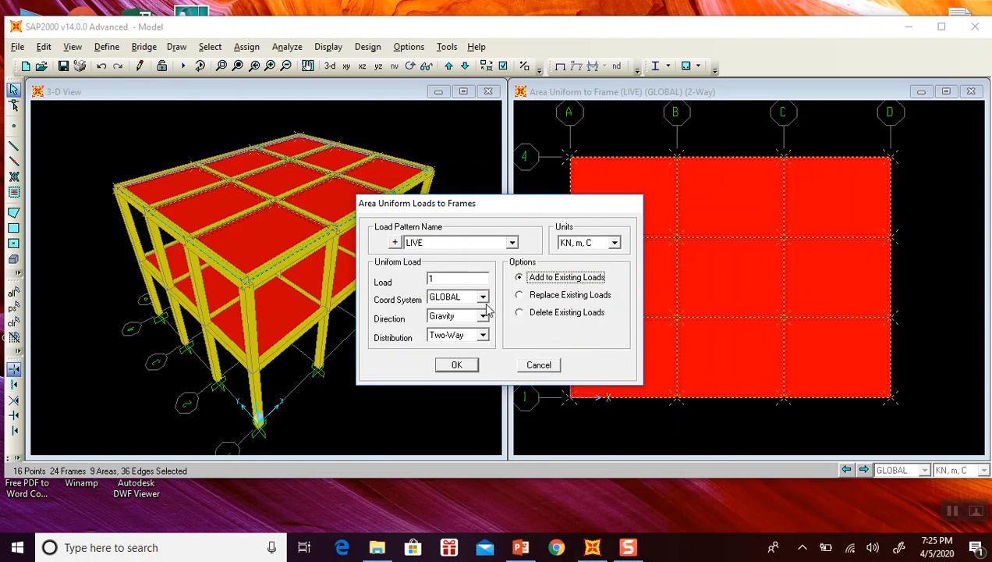
left_click(460, 366)
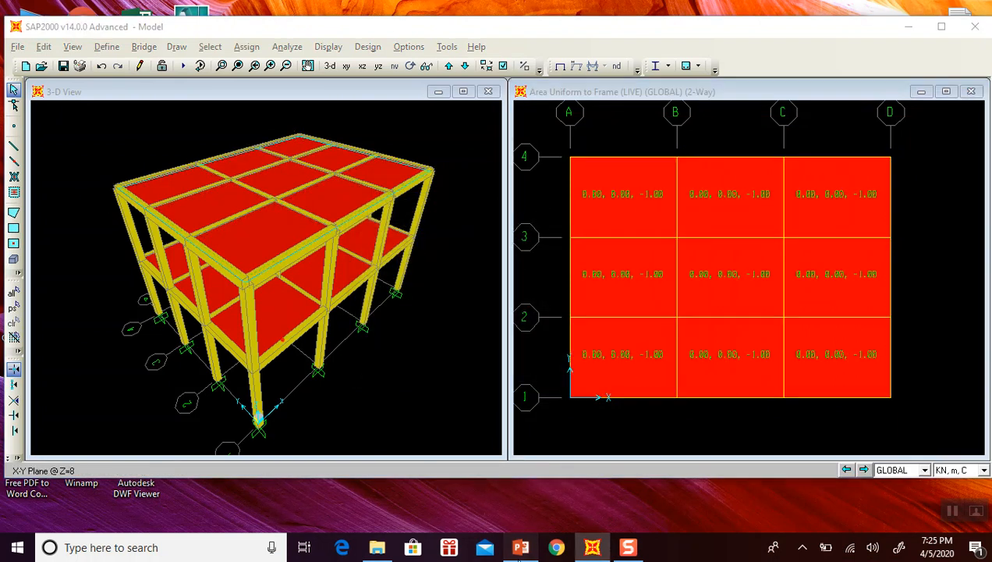
Switch to PowerPoint and review the load-input slides through the dead-load result slide for beams and ring beams.
left_click(520, 547)
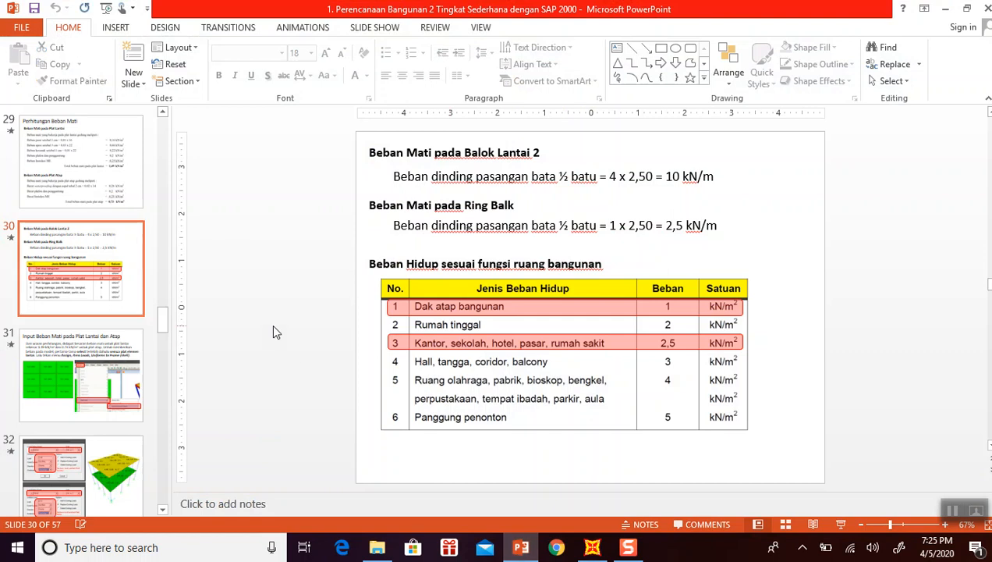
scroll(273, 332, "down", 2)
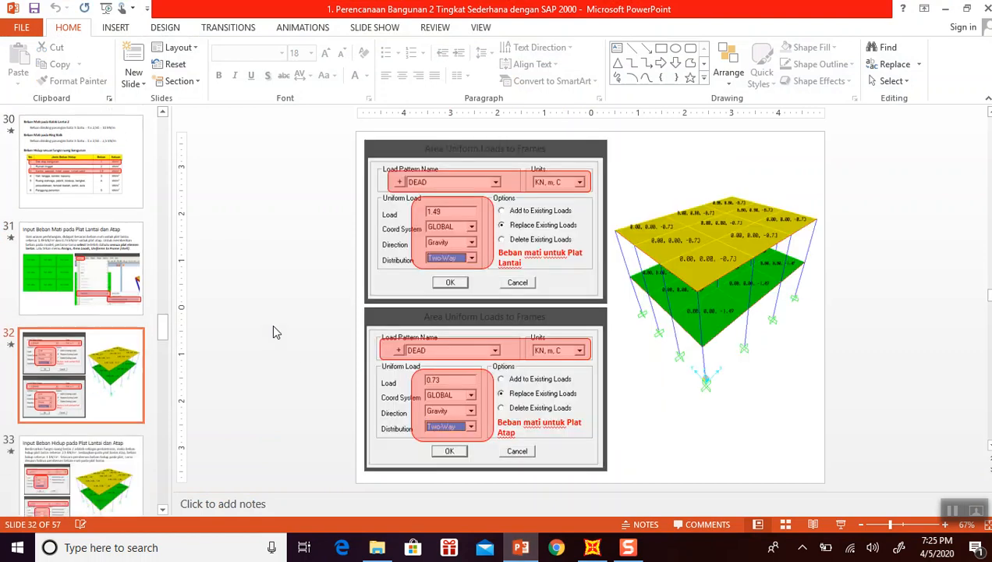
scroll(273, 331, "down", 3)
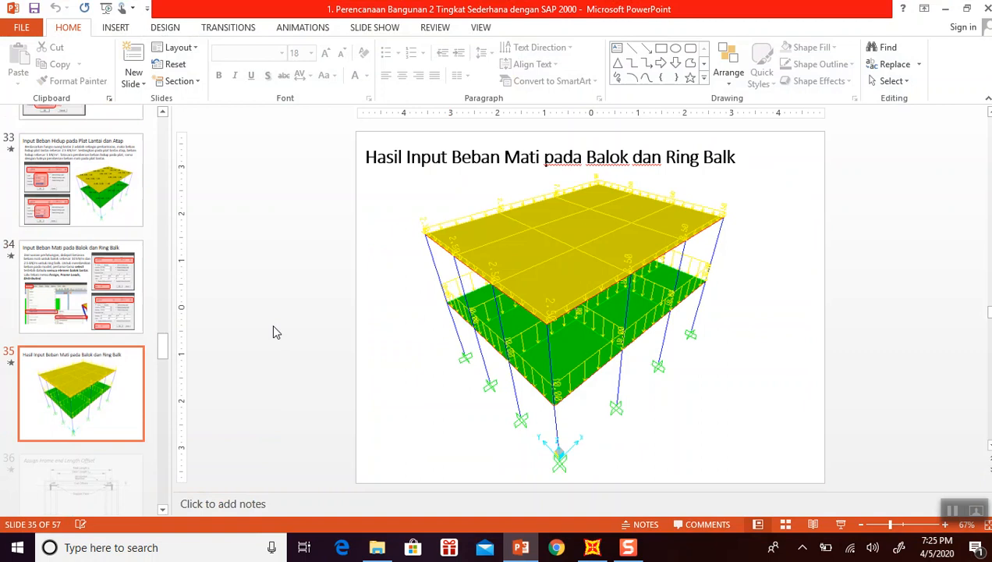